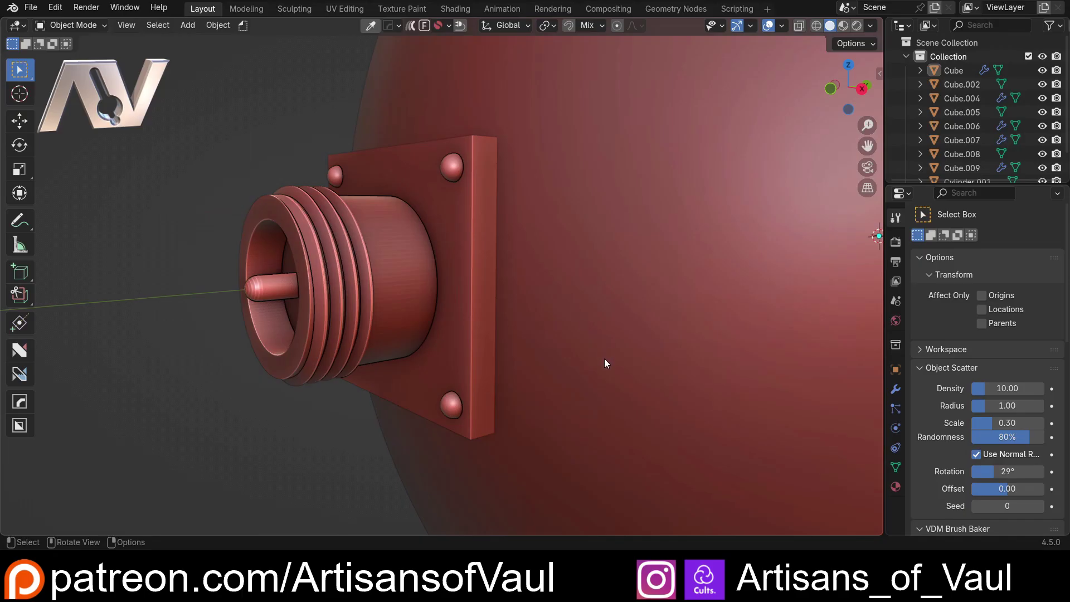
- Deform the single-mesh threaded connector onto the first sphere's surface using the Conform Object operation
middle_click_drag(610, 351, 538, 338)
left_click(367, 257)
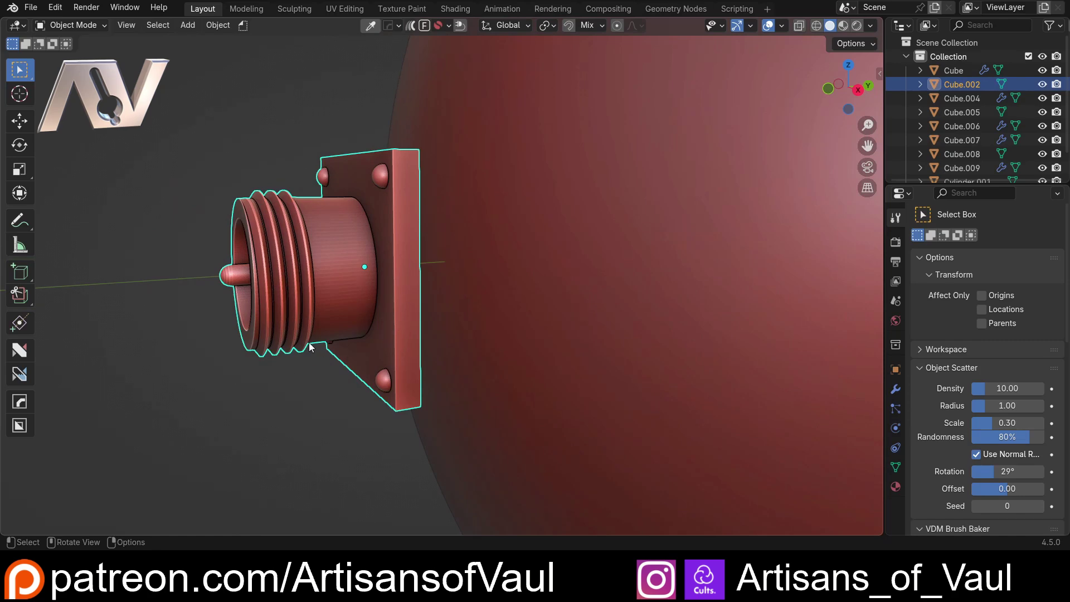
middle_click_drag(308, 339, 406, 279)
middle_click_drag(595, 204, 326, 276)
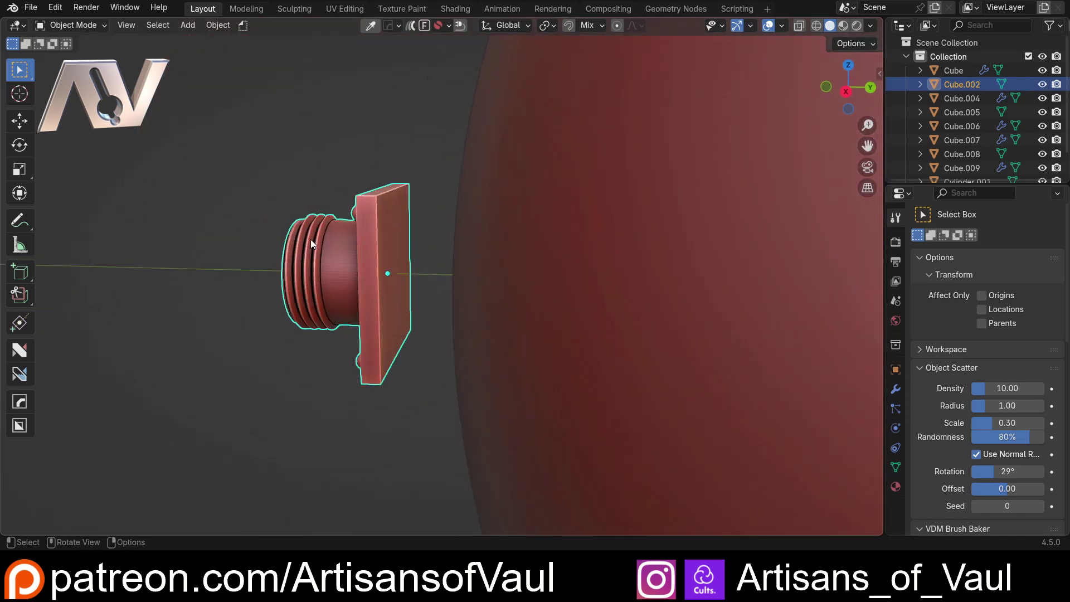
middle_click_drag(310, 239, 342, 240)
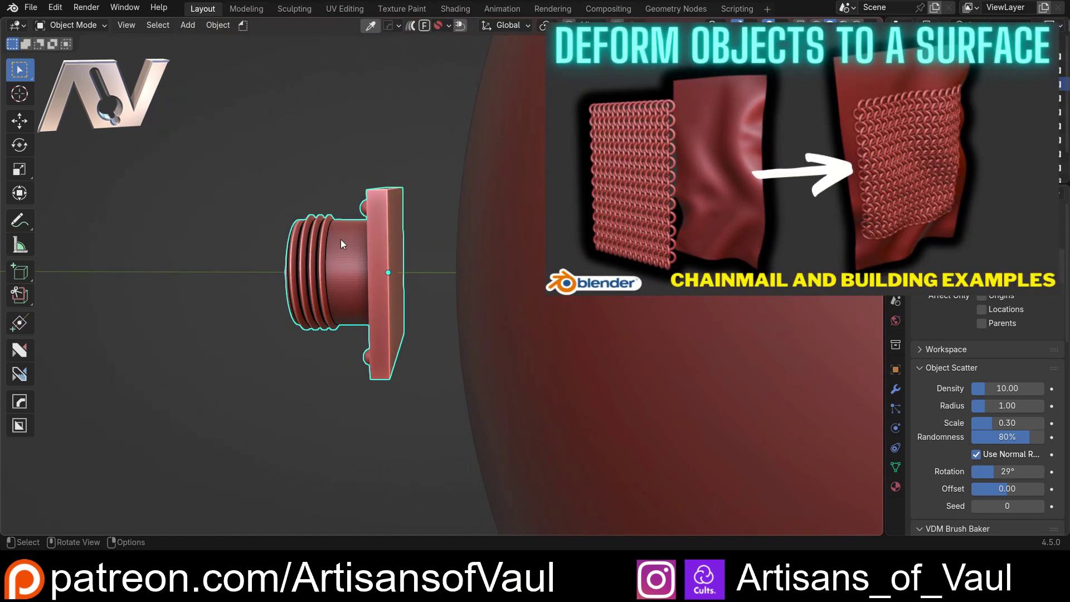
middle_click_drag(362, 222, 250, 247)
middle_click_drag(394, 271, 312, 267)
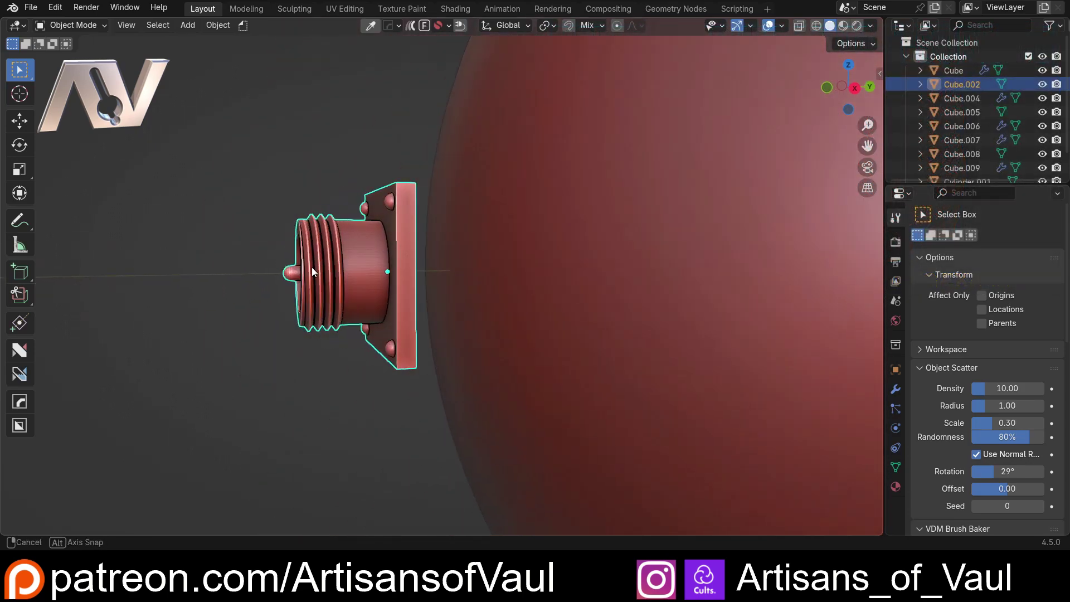
left_click(524, 216, "shift")
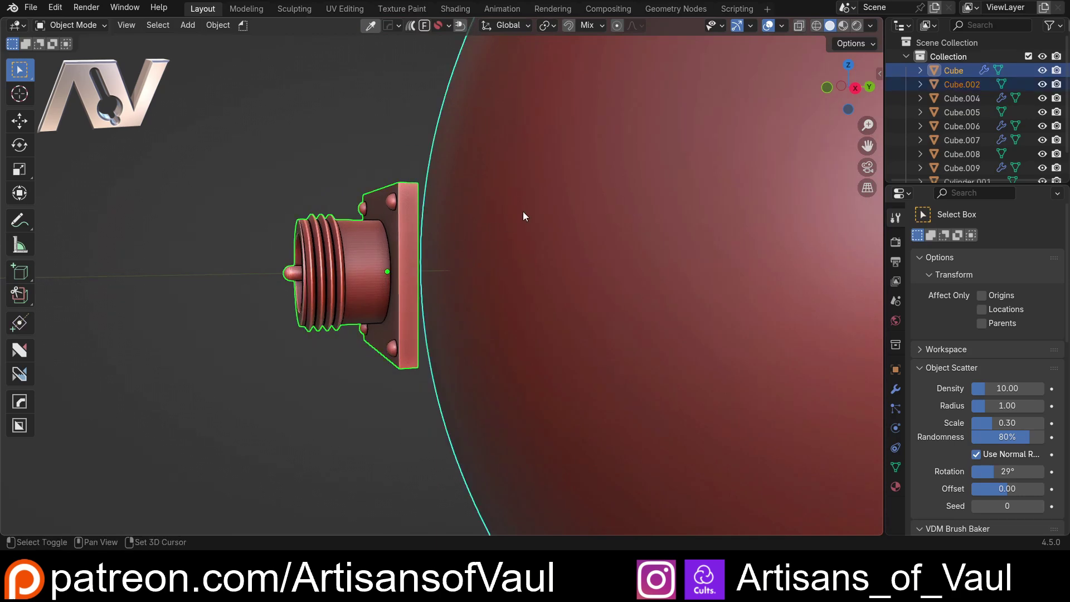
left_click(412, 26)
left_click(446, 42)
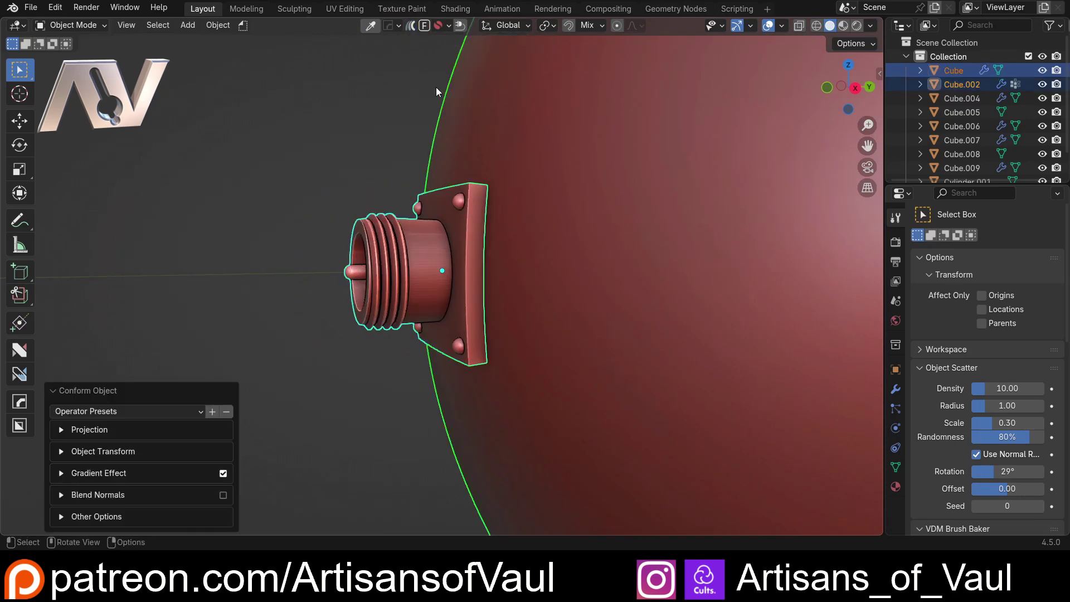
- Set the proximity gradient's End to 0.44 so that mainly the base plate follows the sphere
middle_click_drag(435, 136, 442, 214)
scroll(346, 272, "up", 2)
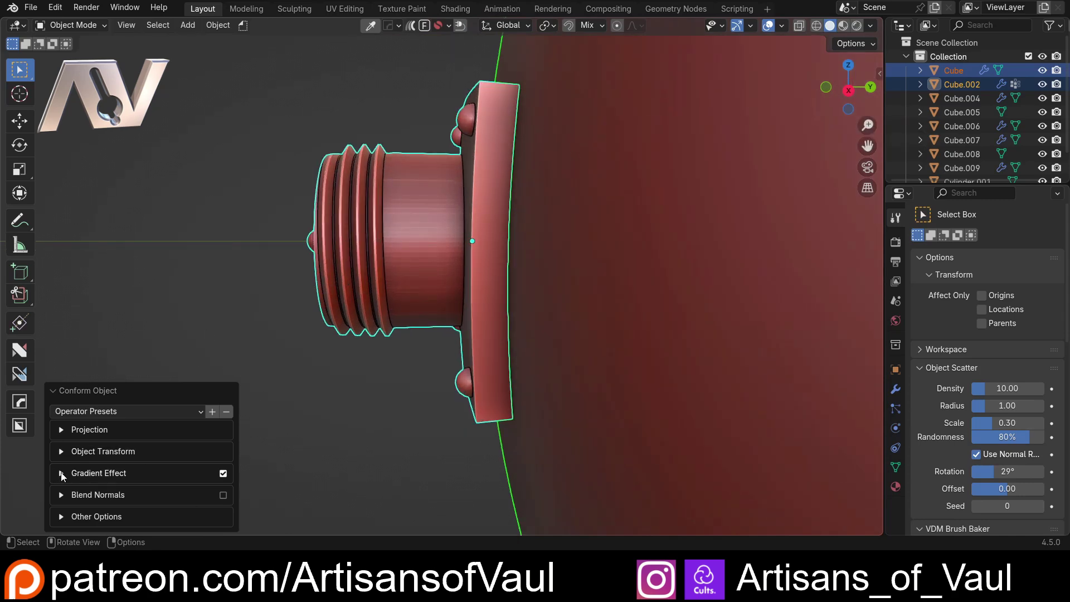
left_click(848, 91)
middle_click_drag(409, 192, 403, 233, "shift")
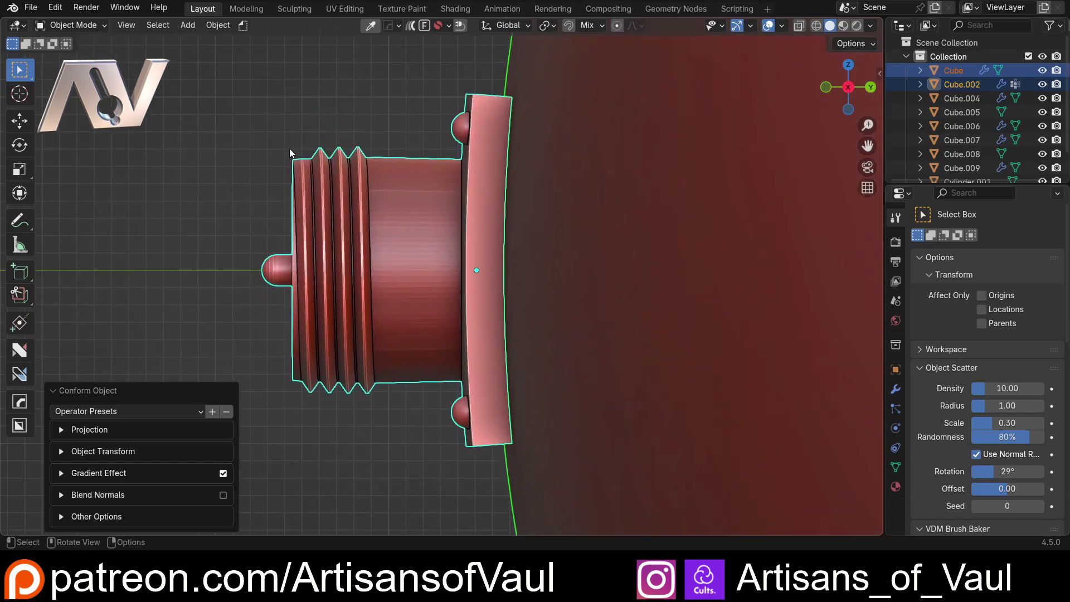
left_click(61, 473)
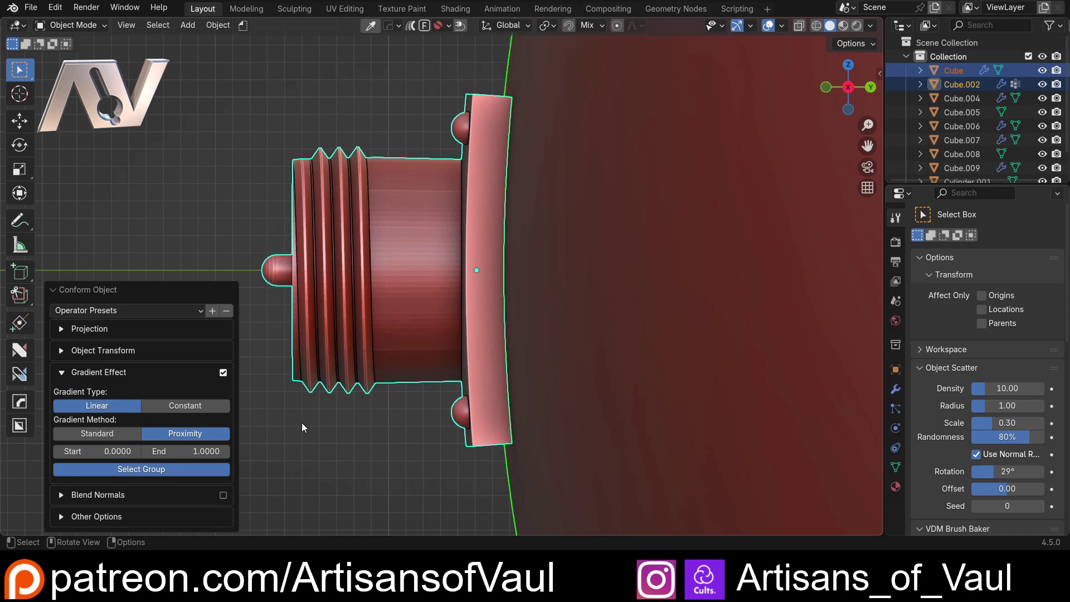
left_click_drag(189, 453, 151, 453)
middle_click_drag(357, 332, 472, 260)
scroll(516, 225, "down", 3)
scroll(475, 233, "up", 2)
scroll(482, 260, "up", 2)
left_click_drag(203, 446, 265, 451)
middle_click_drag(334, 287, 390, 254)
scroll(409, 263, "down", 4)
middle_click_drag(315, 260, 273, 272)
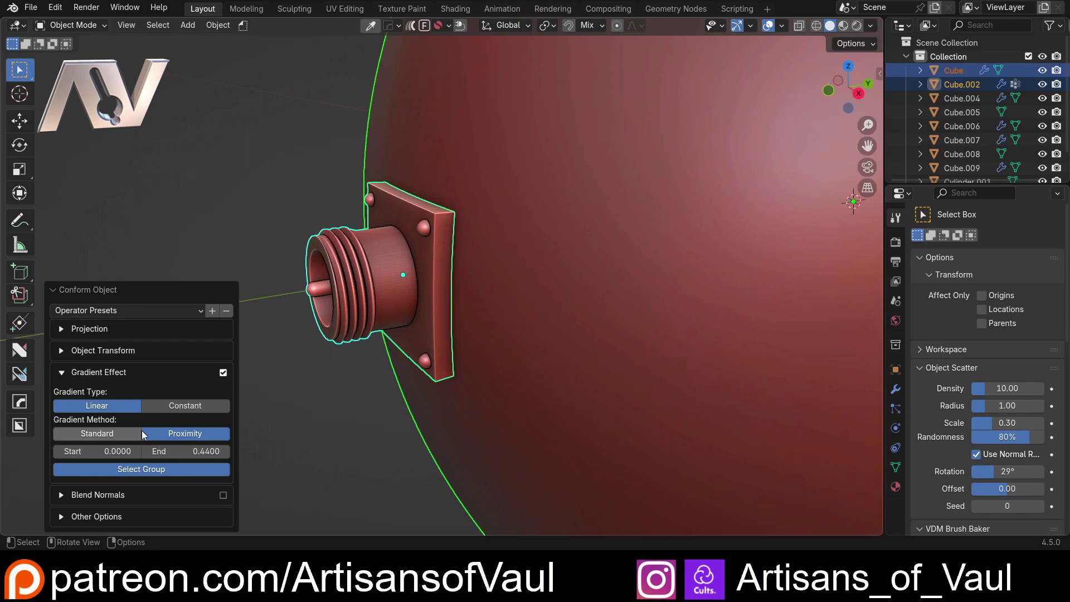
- Set the conformed connector's local Z position to 2.16 and its local X rotation to about -9.7°
left_click(62, 354)
scroll(282, 220, "down", 1)
middle_click_drag(283, 220, 326, 208)
middle_click_drag(326, 208, 234, 221, "shift")
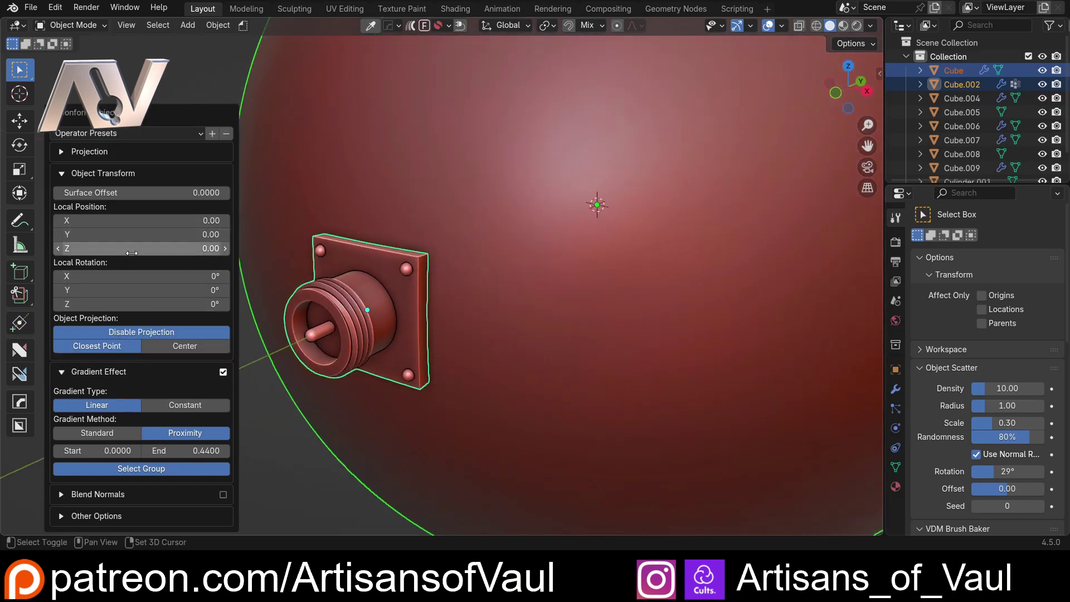
left_click_drag(133, 253, 167, 253)
middle_click_drag(356, 245, 373, 197)
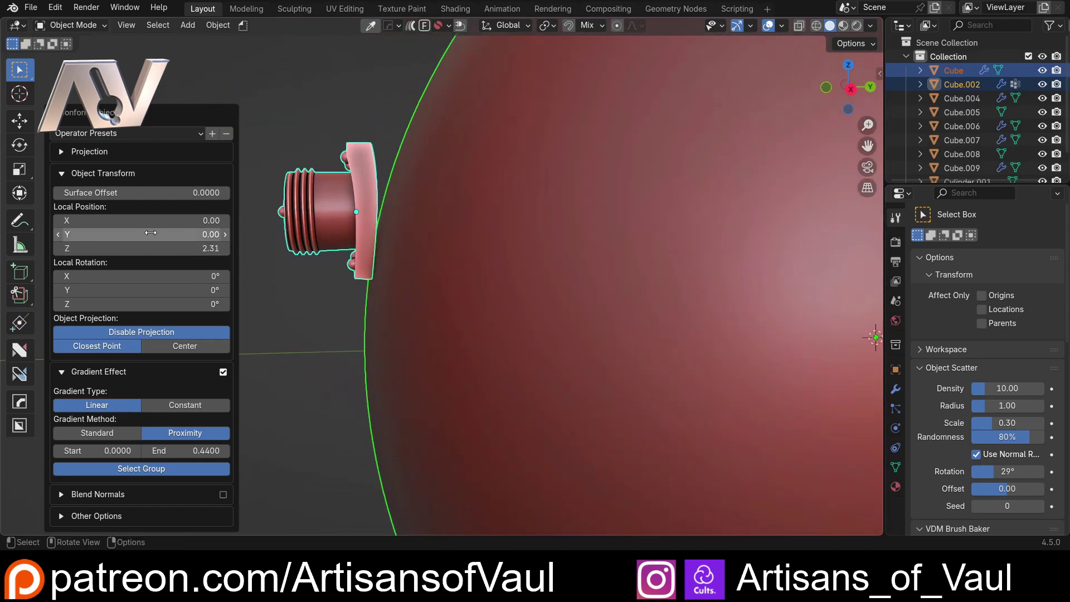
left_click_drag(150, 248, 136, 248)
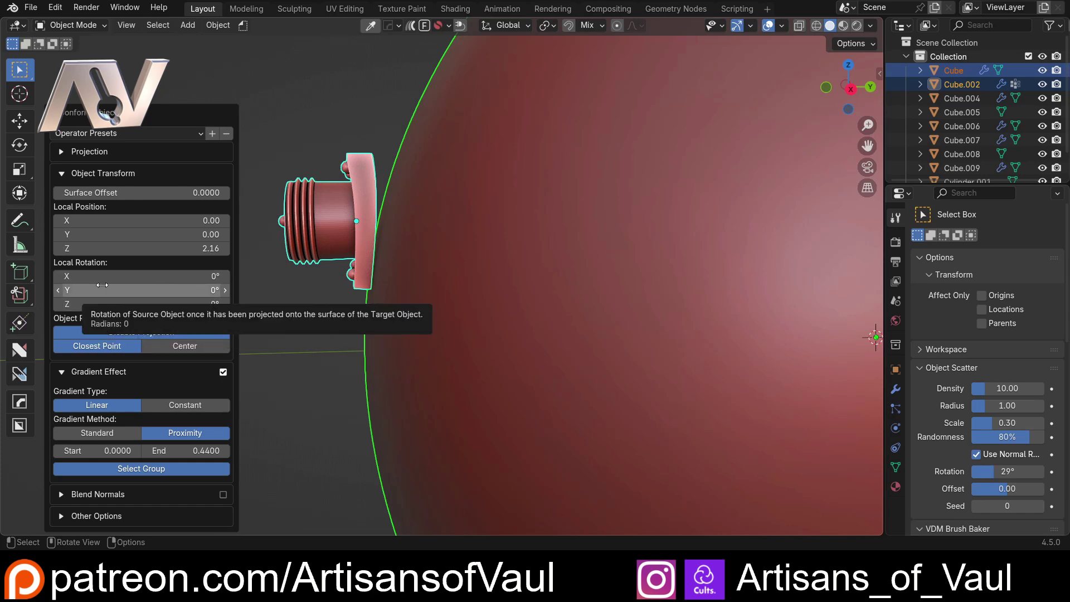
left_click_drag(114, 273, 86, 274)
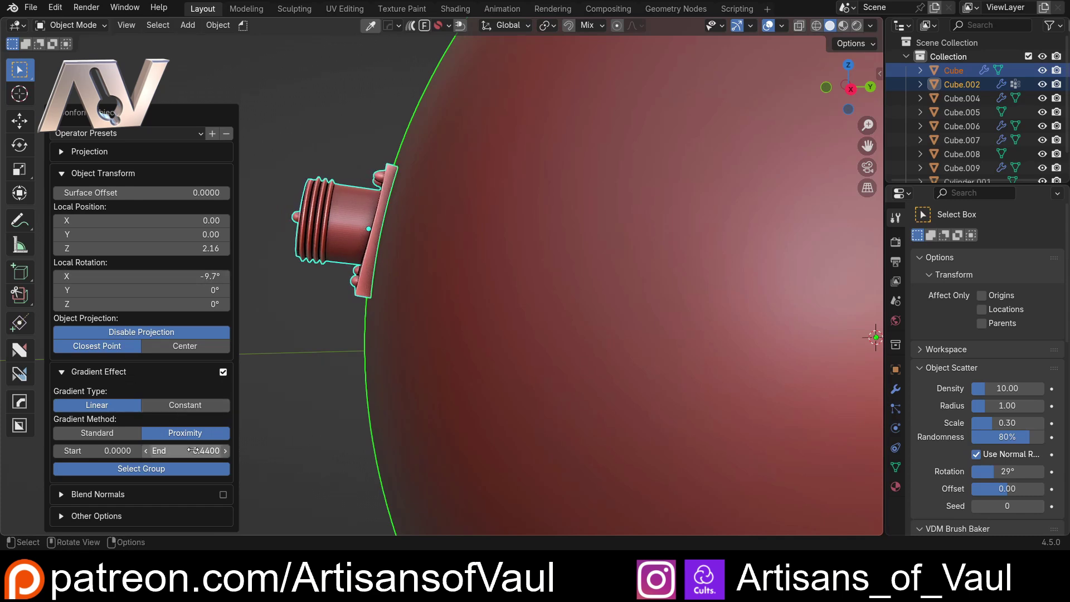
- Set the gradient End to 0.52 and reset the connector's local X rotation and local Z position to 0
left_click_drag(193, 451, 186, 450)
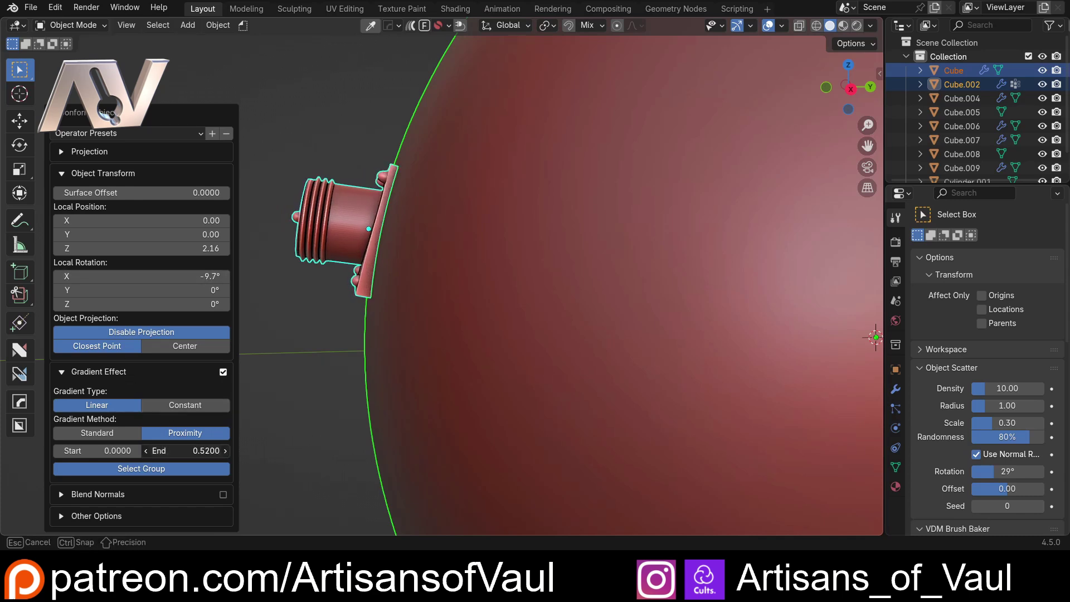
middle_click_drag(273, 229, 349, 229)
left_click(211, 274)
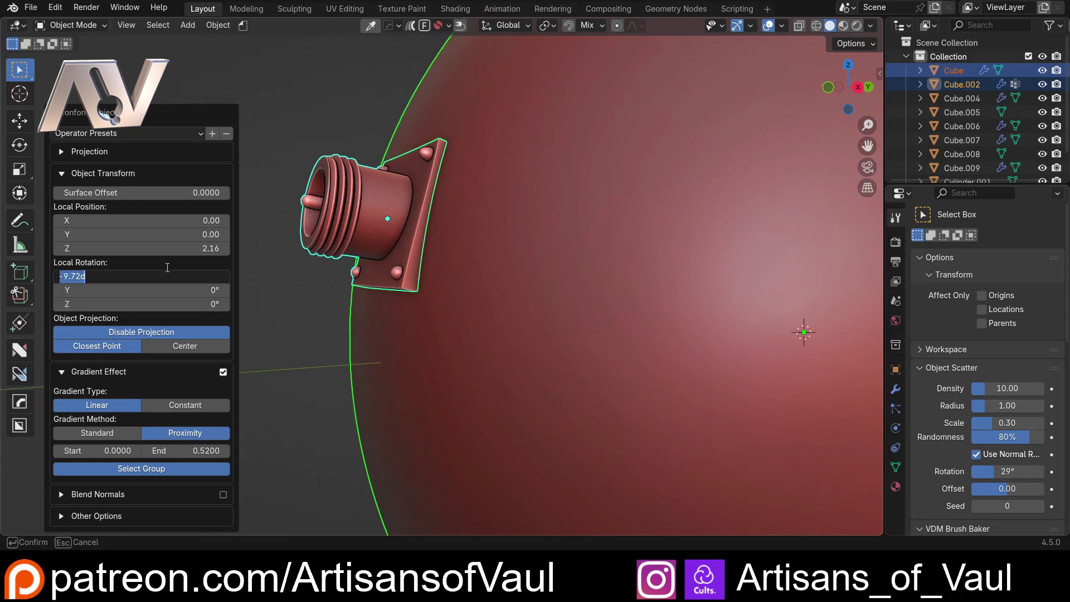
type("0")
key("Return")
left_click(158, 249)
type("0")
key("Return")
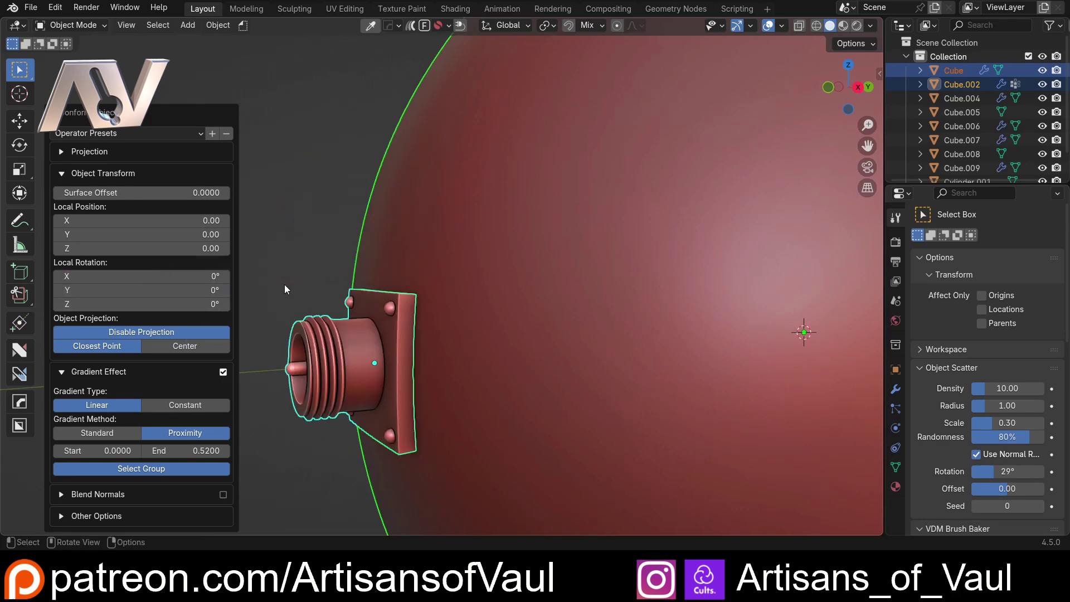
- Examine how the conformed base plate fits the first sphere, compared with the undeformed connector on the neighbouring sphere
middle_click_drag(283, 284, 392, 277)
scroll(392, 277, "up", 4)
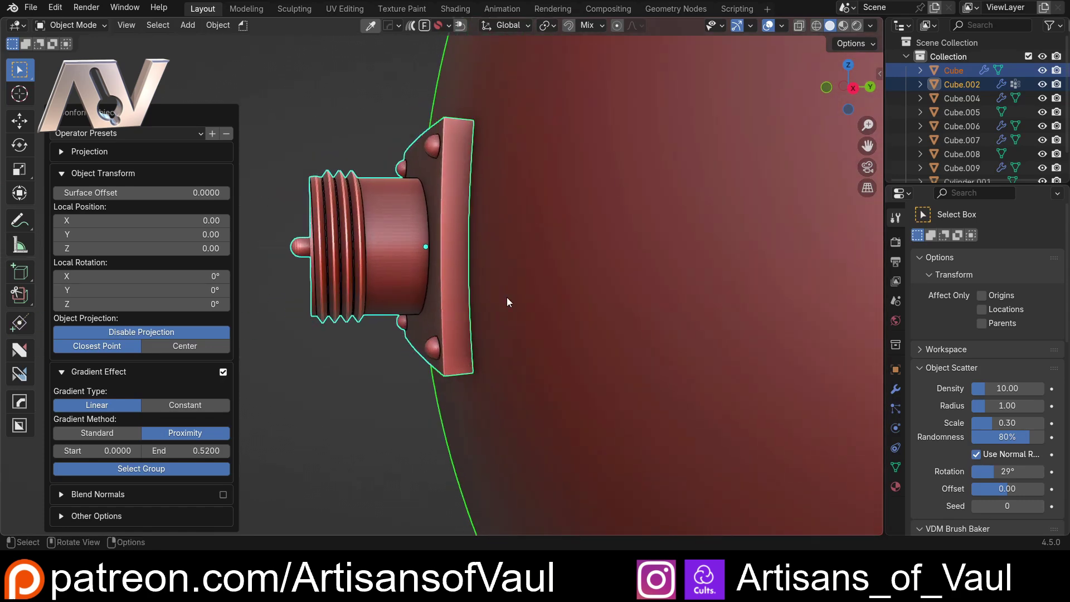
scroll(487, 301, "down", 2)
middle_click_drag(480, 239, 457, 287)
scroll(486, 326, "down", 3)
scroll(518, 209, "down", 2)
middle_click_drag(629, 205, 241, 255, "shift")
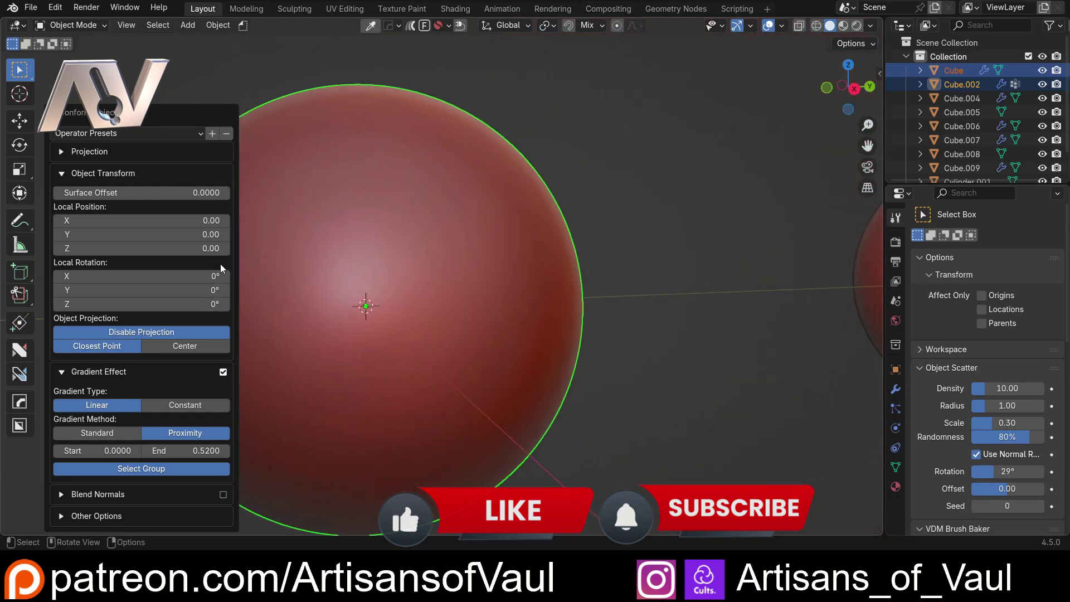
middle_click_drag(667, 219, 248, 204, "shift")
middle_click_drag(805, 251, 503, 236, "shift")
scroll(505, 251, "up", 9)
middle_click_drag(479, 272, 376, 294, "shift")
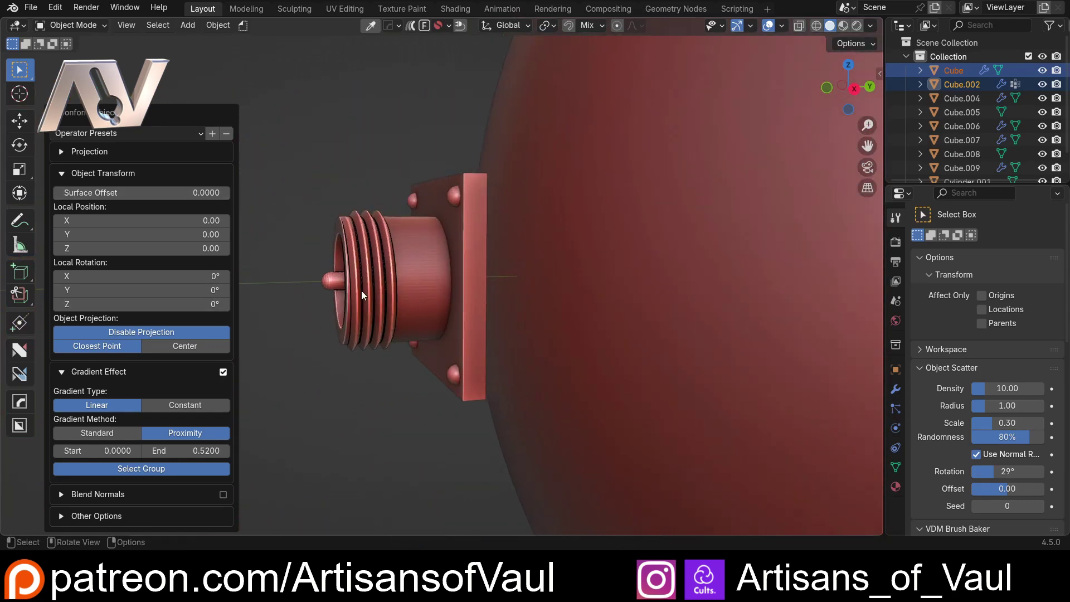
left_click(279, 180)
scroll(184, 240, "down", 14)
middle_click_drag(173, 274, 299, 259, "shift")
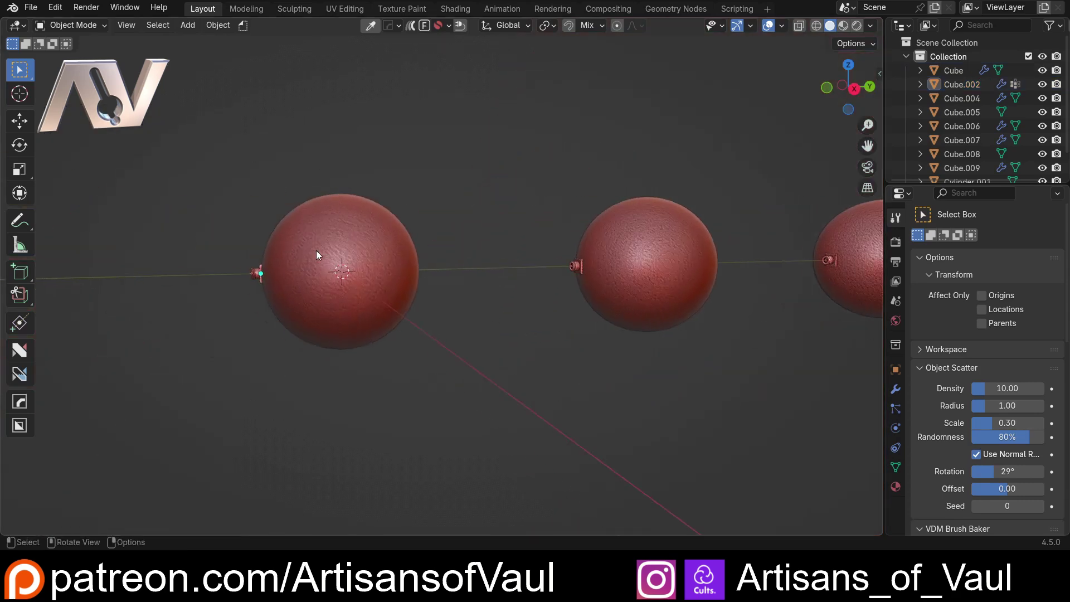
- Combine the second connector's threaded cylinder and rivets with its base plate through a live Boolean union
scroll(307, 259, "up", 3)
middle_click_drag(551, 266, 392, 299, "shift")
scroll(393, 300, "up", 1)
scroll(592, 315, "up", 6)
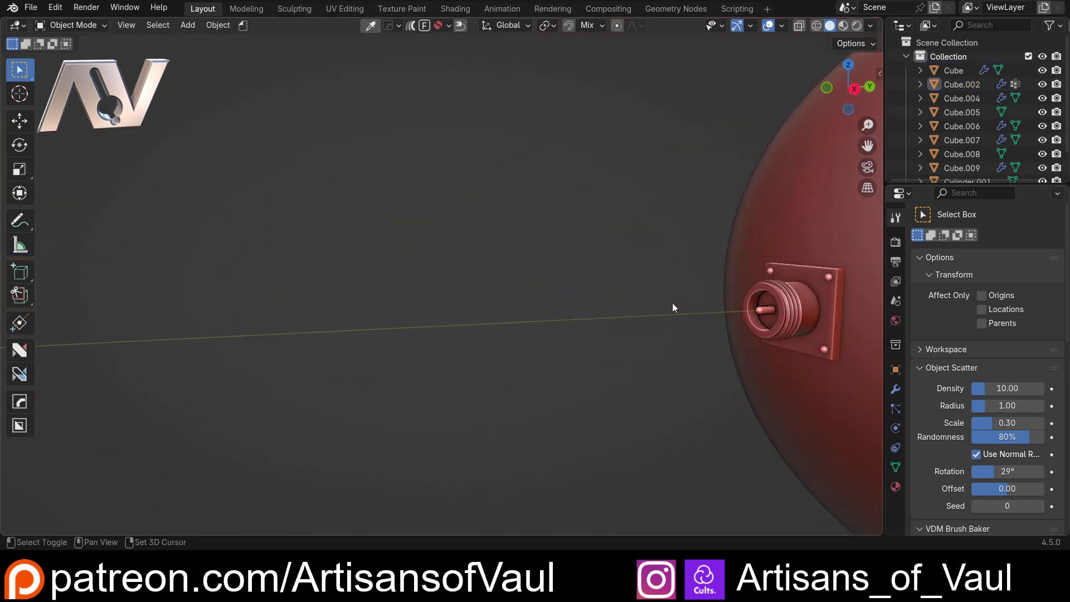
scroll(289, 272, "up", 5)
middle_click_drag(656, 302, 336, 265, "shift")
left_click(339, 265)
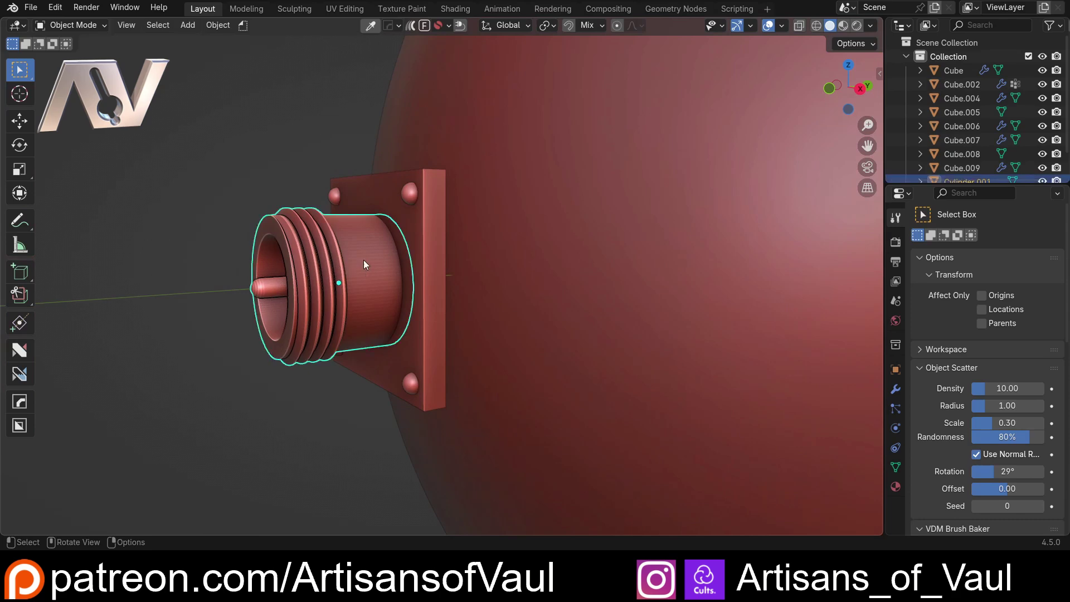
left_click(400, 197, "shift")
left_click(424, 230, "shift")
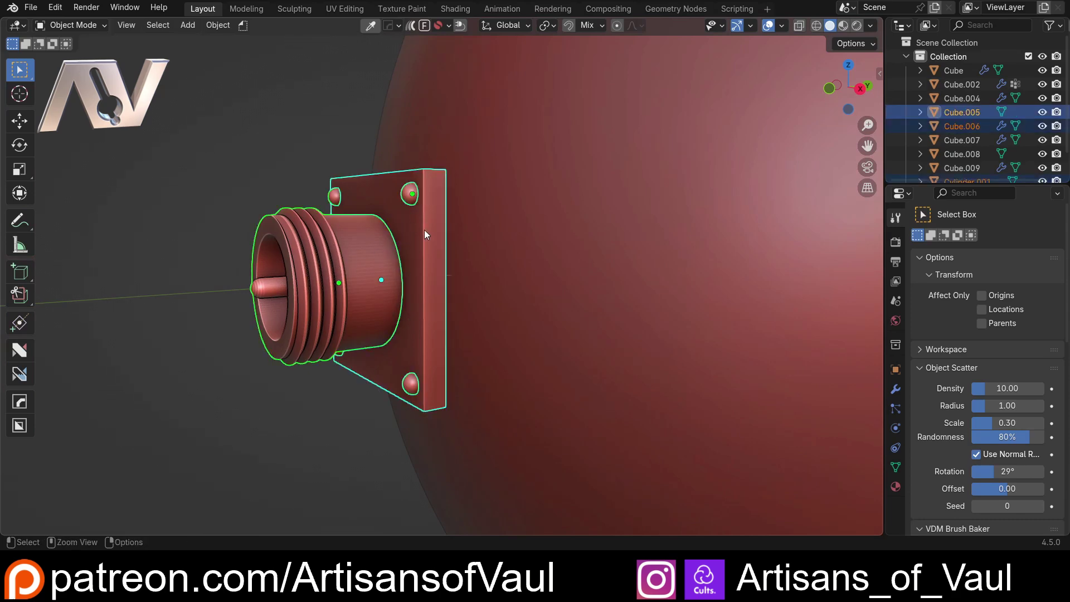
key("ctrl+KP_Add")
- Hide the threaded cylinder and rivet cutter objects left over from the Boolean union
left_click(355, 249)
key("h")
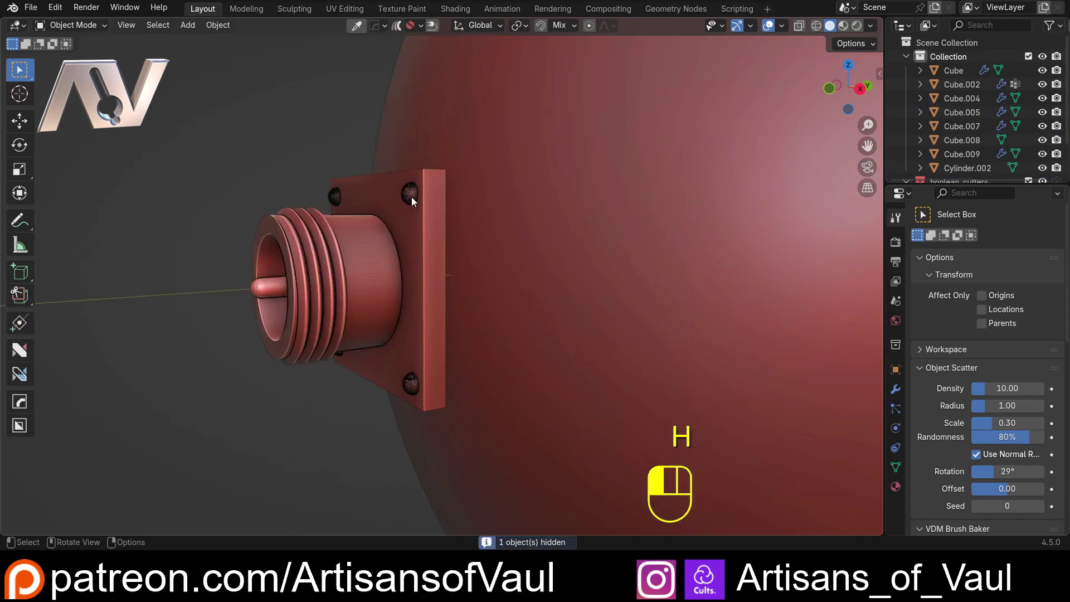
left_click(411, 196)
key("h")
- Deform the Boolean-joined connector onto the second sphere's surface using the Conform Object operation
left_click(412, 253)
left_click(503, 248, "shift")
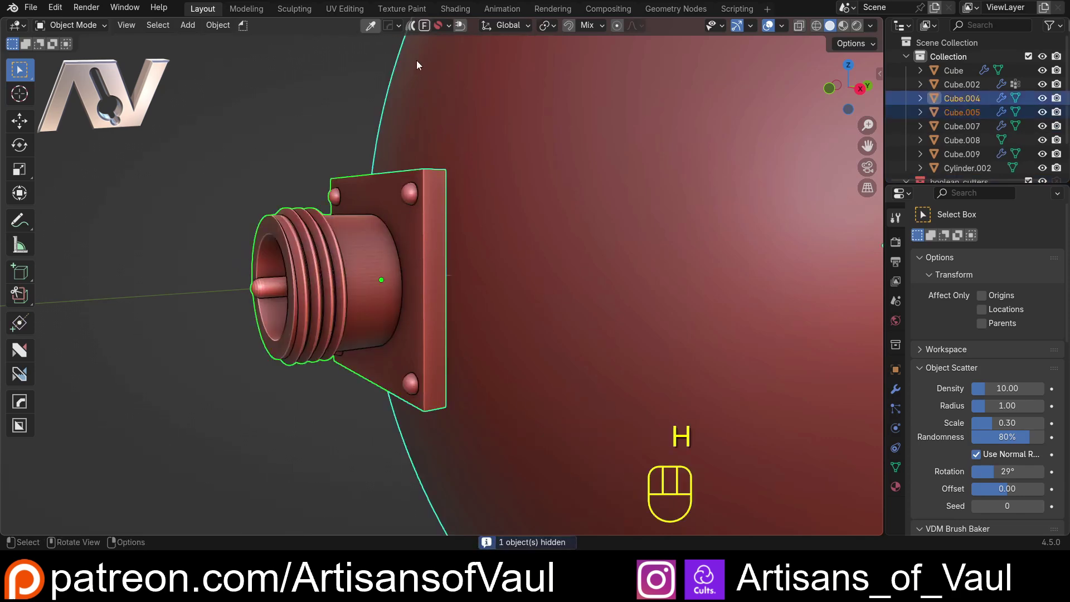
left_click(412, 25)
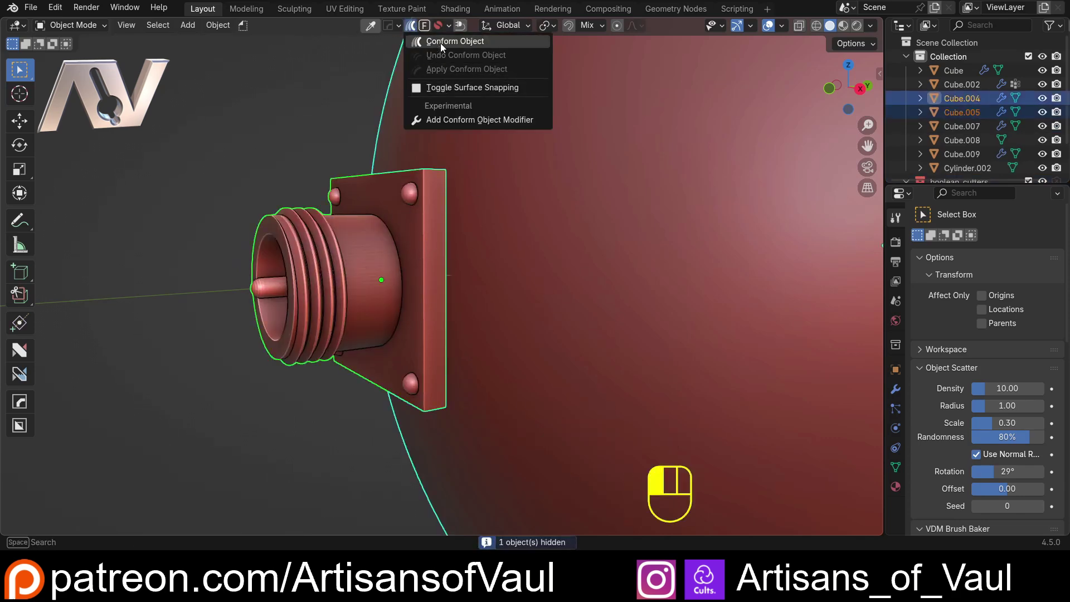
left_click(456, 41)
- Adjust the second connector's proximity gradient, setting its End to 3.28
middle_click_drag(445, 179, 493, 224)
mouse_move(178, 455)
left_mouse_down()
mouse_move(163, 455)
mouse_move(203, 451)
left_mouse_up()
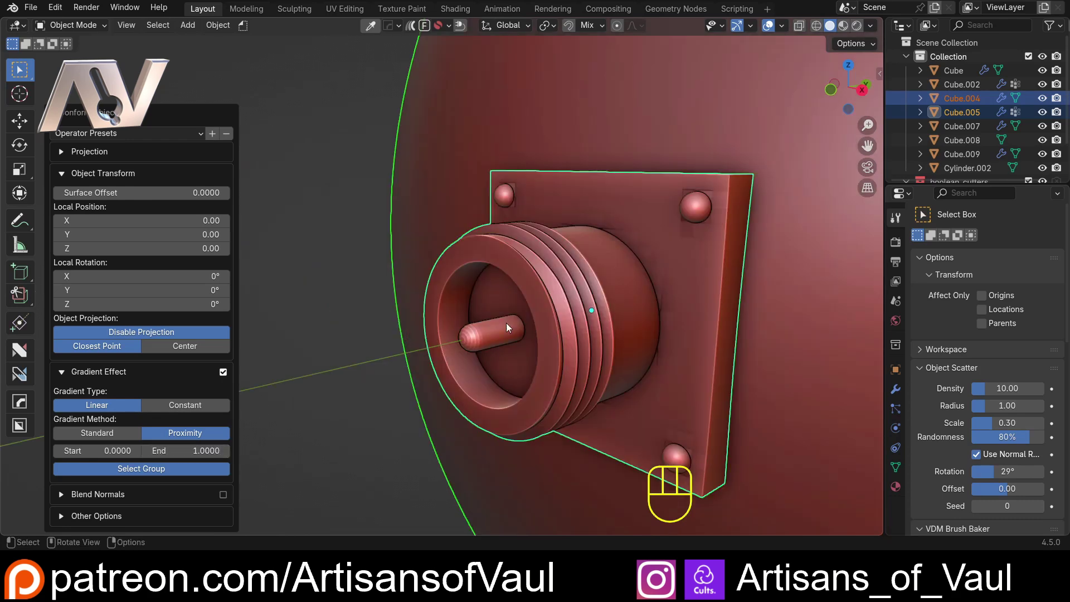
middle_click_drag(506, 323, 408, 364, "shift")
scroll(509, 339, "up", 2)
middle_click_drag(509, 339, 488, 325)
scroll(440, 232, "down", 2)
middle_click_drag(440, 231, 455, 240, "shift")
left_click_drag(184, 450, 278, 451)
scroll(443, 170, "up", 6)
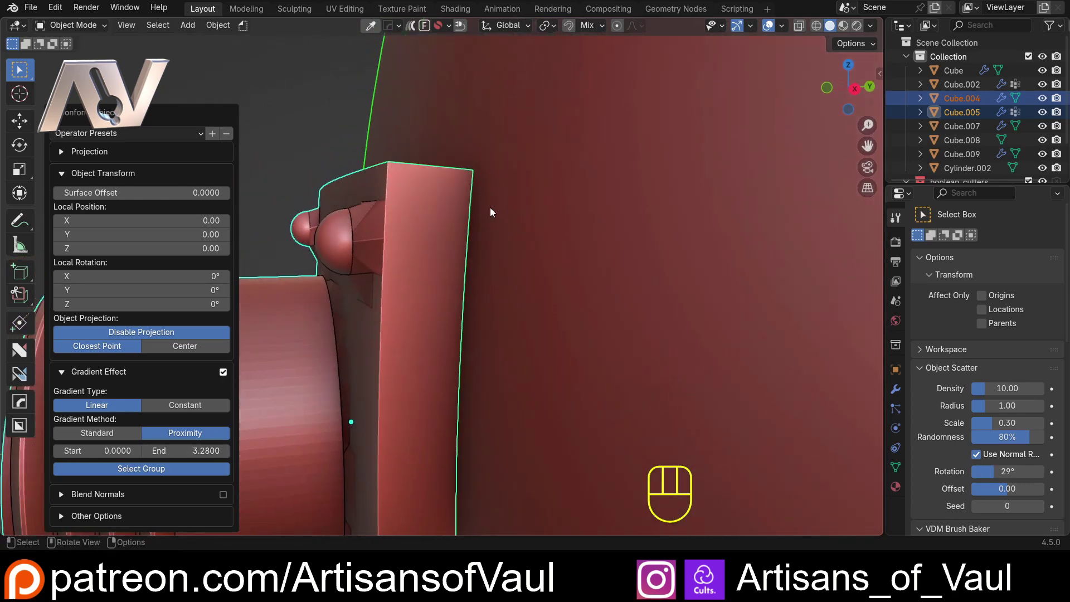
- Inspect the mesh around the second connector's rivets and cylinder base, and review its modifier stack
middle_click_drag(476, 212, 497, 293)
left_click(533, 248)
scroll(501, 240, "down", 3)
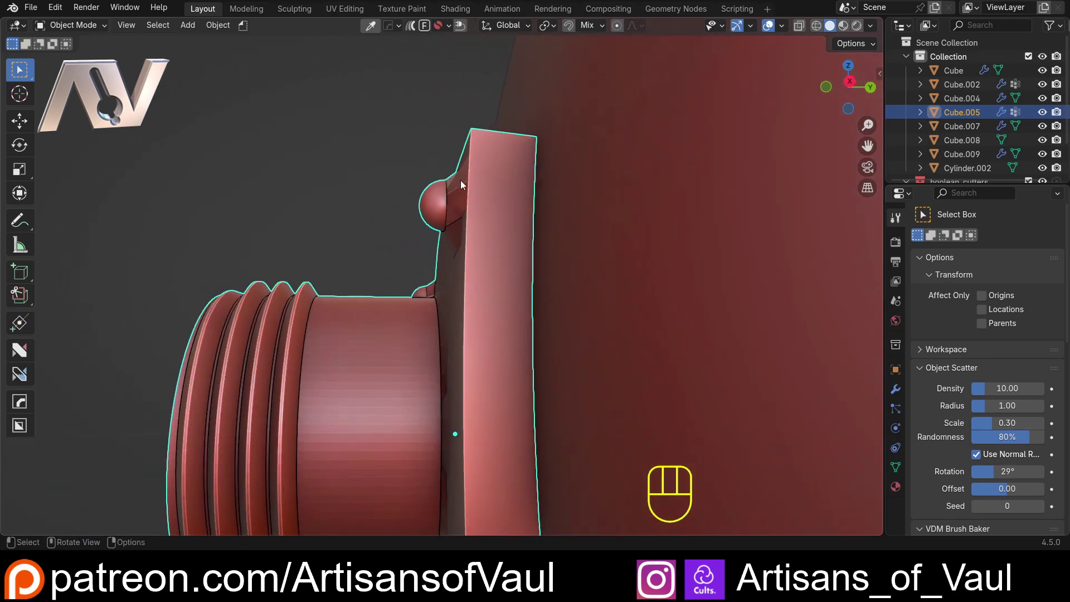
middle_click_drag(467, 177, 486, 214)
scroll(446, 298, "up", 3)
middle_click_drag(375, 263, 410, 294)
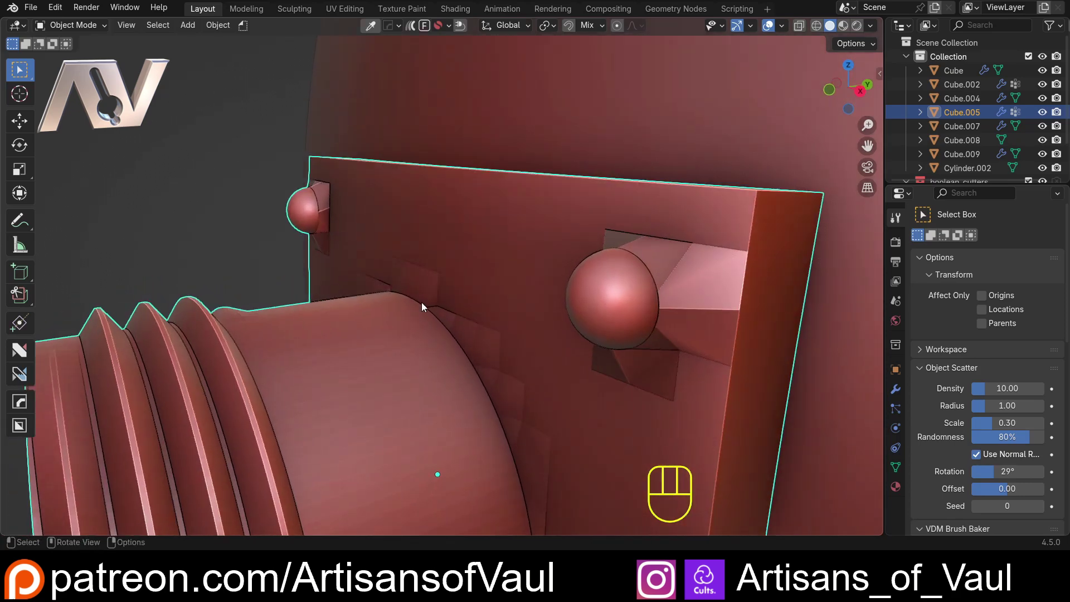
scroll(460, 354, "down", 5)
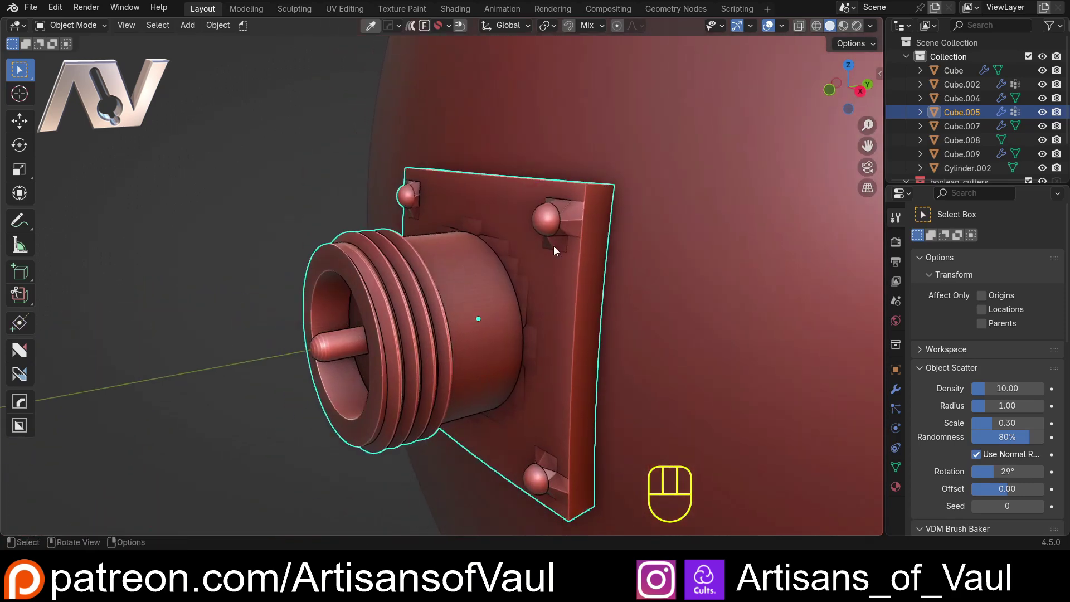
left_click(895, 388)
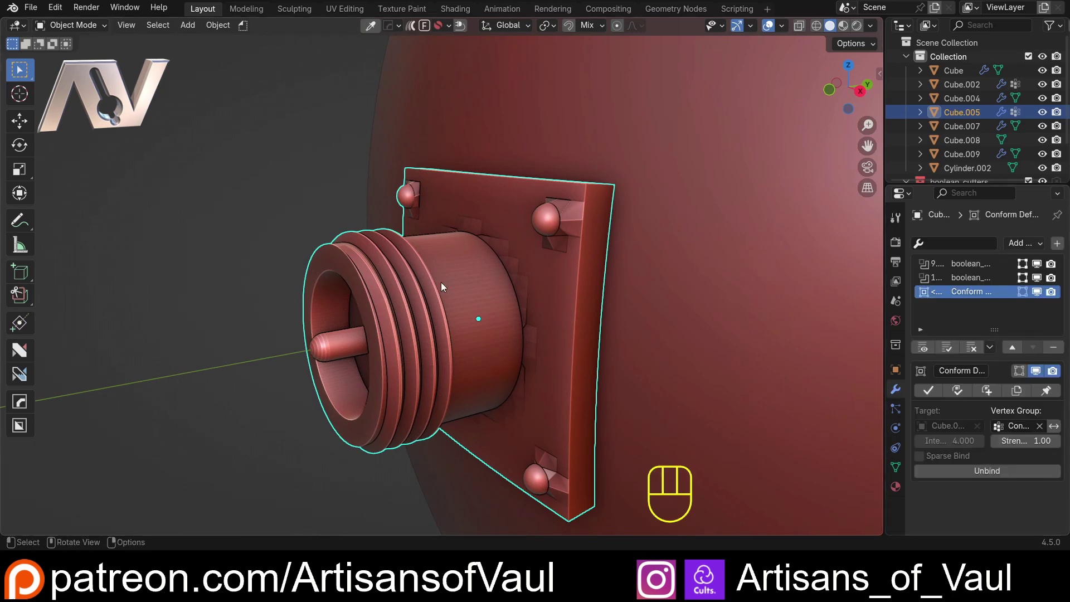
middle_click_drag(477, 295, 408, 272)
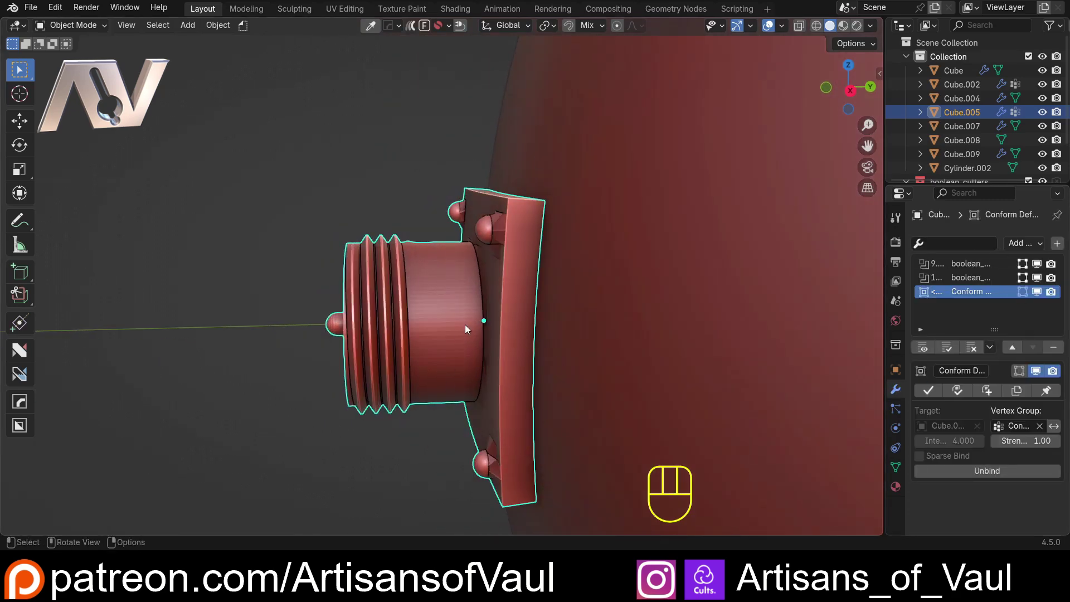
- Undo the last two actions
key("ctrl+z")
key("ctrl+z")
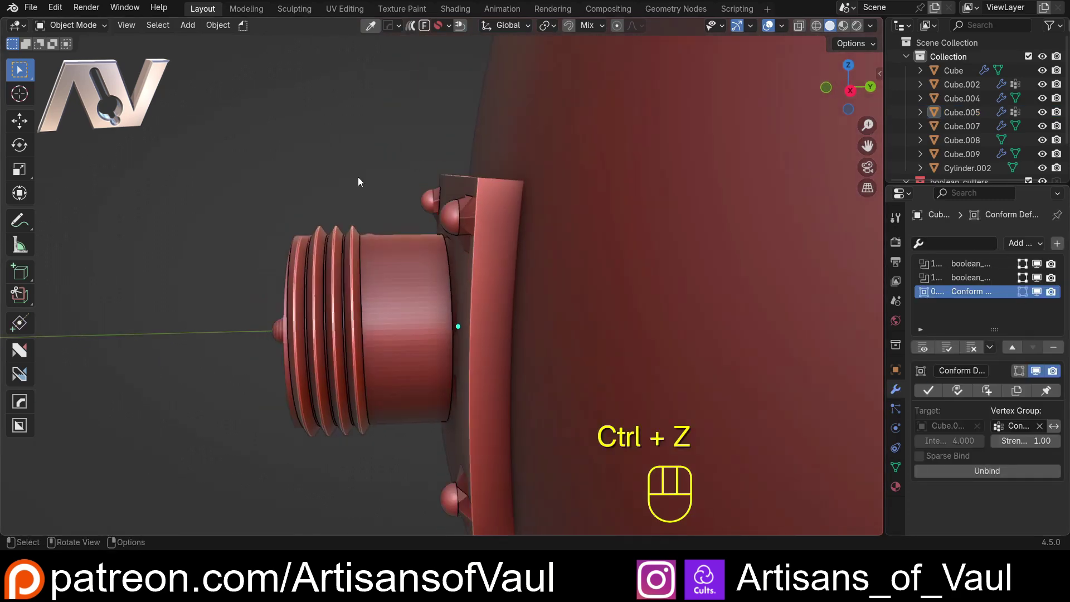
mouse_move(358, 182)
middle_mouse_down()
mouse_move(404, 184)
mouse_move(348, 196)
middle_mouse_up()
scroll(345, 193, "down", 12)
middle_click_drag(208, 258, 387, 280, "shift")
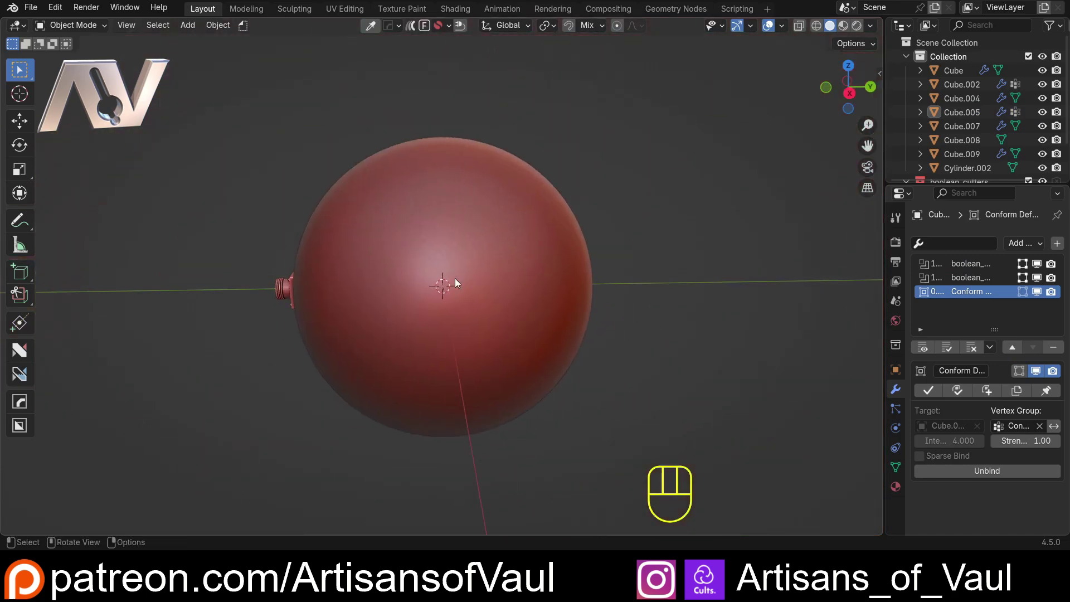
- Remove the Conform Object deformation from the single-mesh connector on the first sphere
scroll(386, 280, "up", 3)
middle_click_drag(247, 258, 491, 247, "shift")
scroll(391, 284, "up", 3)
left_click(392, 284)
middle_click_drag(333, 284, 369, 279)
scroll(369, 278, "up", 2)
scroll(369, 279, "up", 4)
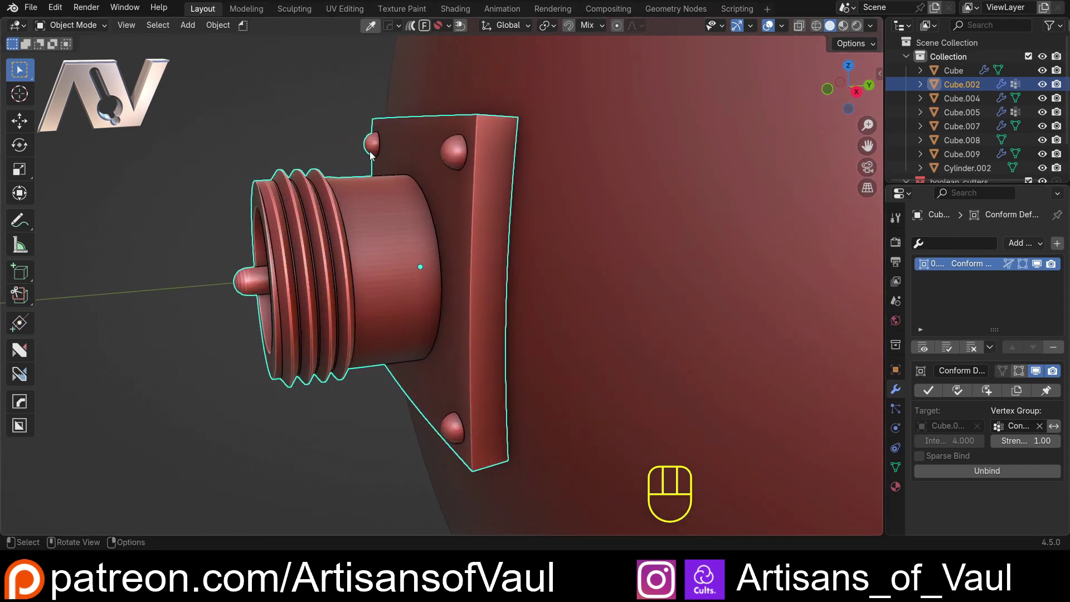
left_click(410, 26)
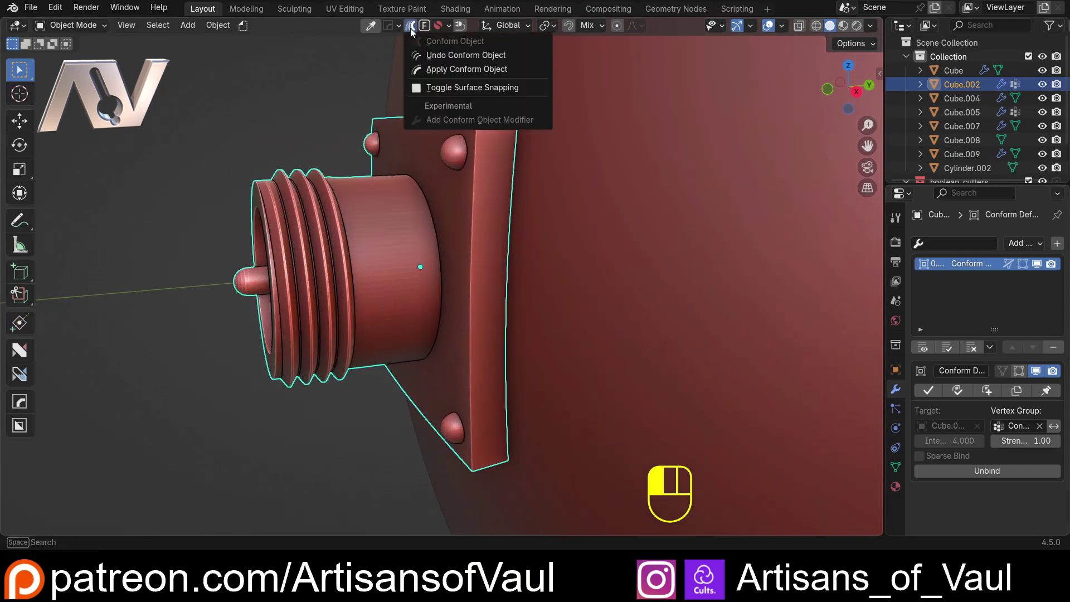
left_click(437, 55)
- Conform the single-mesh connector to the first sphere's surface again with the Conform Object operation
scroll(514, 208, "down", 3)
left_click(513, 208, "shift")
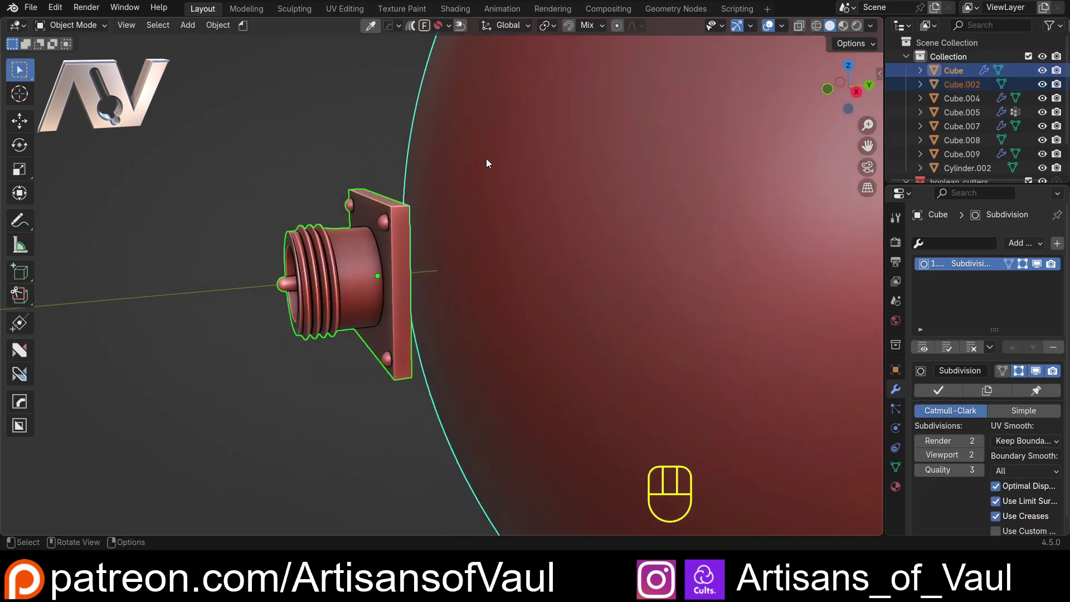
left_click(415, 30)
left_click(429, 42)
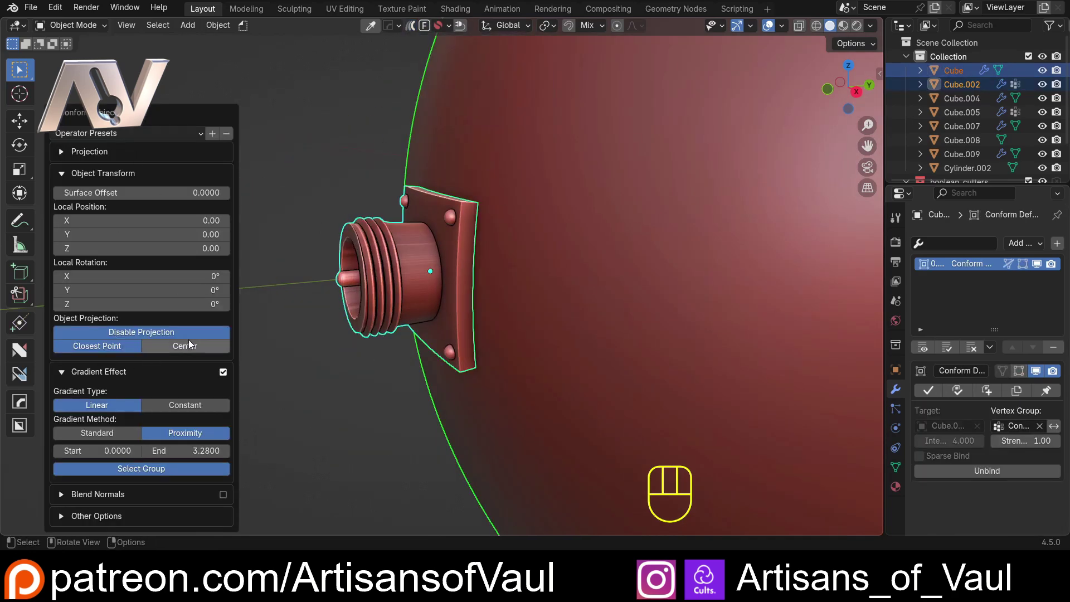
- Clear the selection and examine the flat, unconformed connector beside the third sphere up close
left_click(339, 174)
scroll(618, 253, "down", 5)
middle_click_drag(647, 261, 450, 260, "shift")
scroll(605, 254, "down", 6)
scroll(449, 259, "up", 8)
middle_click_drag(301, 214, 403, 223, "shift")
scroll(413, 313, "up", 2)
scroll(404, 223, "up", 1)
- Search the add-on preferences for "con", review the Conform Object add-on's details including its Go Experimental option, and close the preferences
left_click(56, 8)
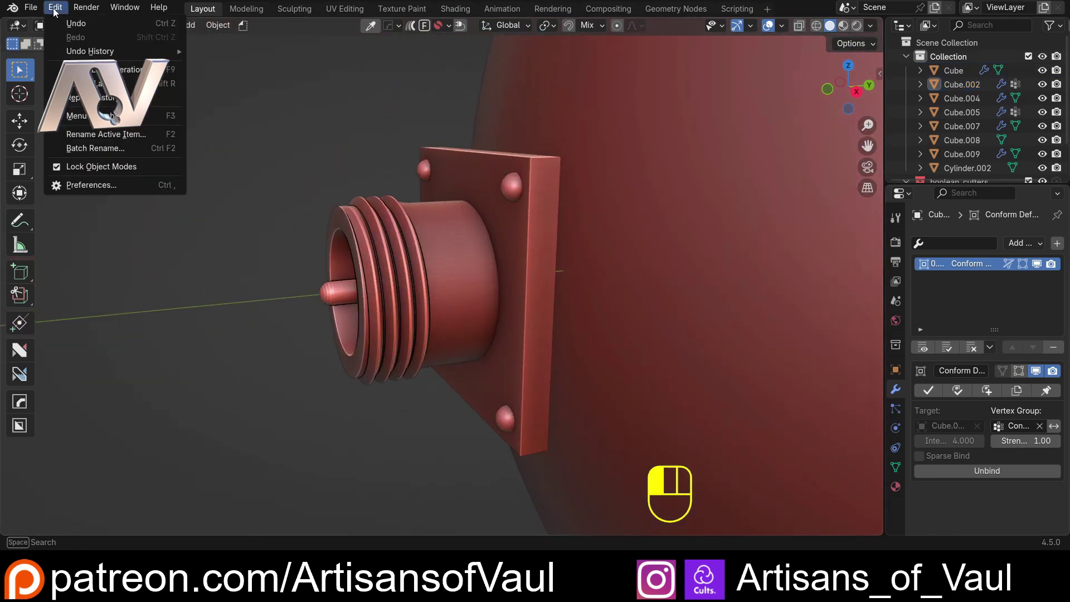
left_click(87, 181)
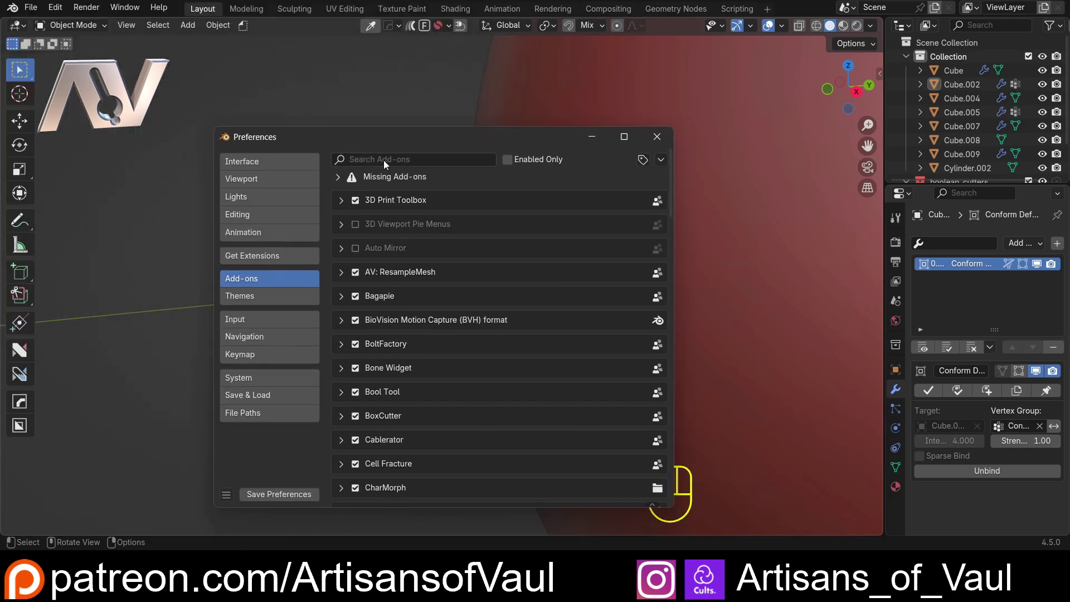
type("con")
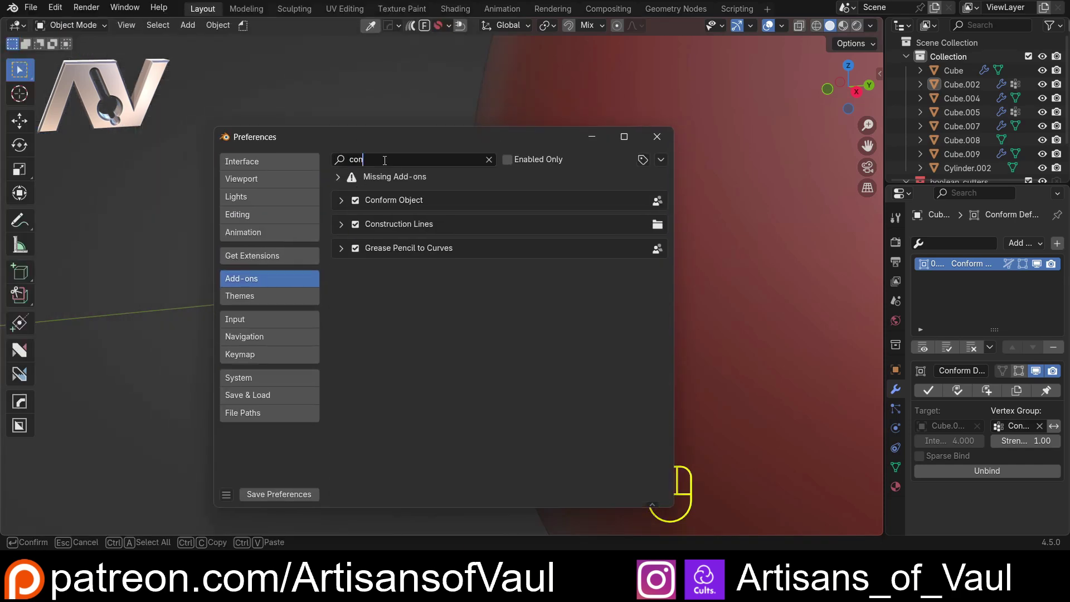
left_click(341, 201)
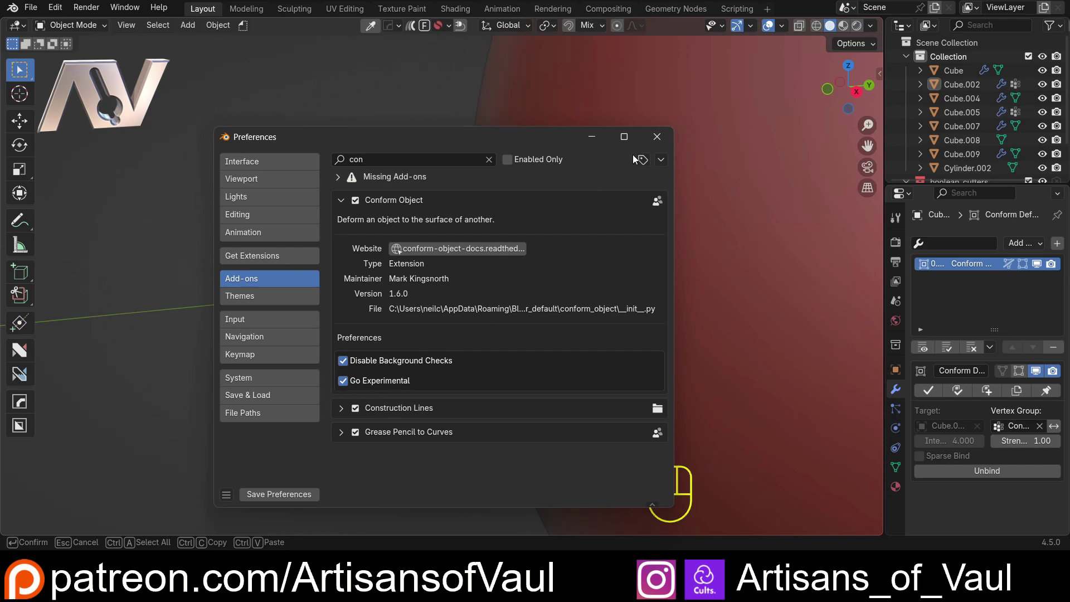
left_click(656, 138)
- Merge the third connector's rivets and threaded cylinder into its base plate with a Boolean union brush
left_click(510, 190)
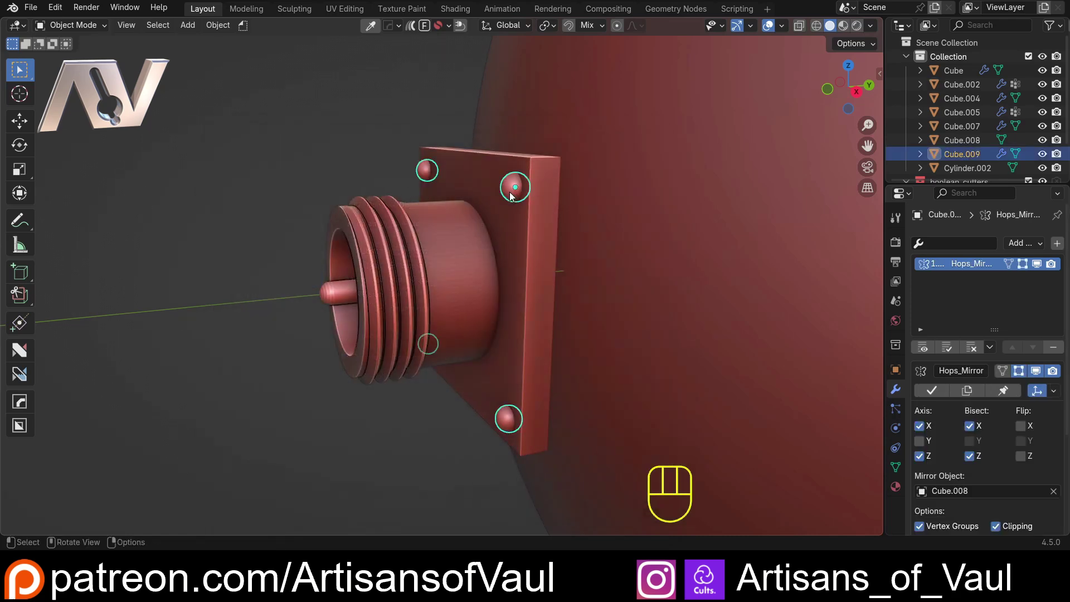
middle_click_drag(464, 140, 540, 219)
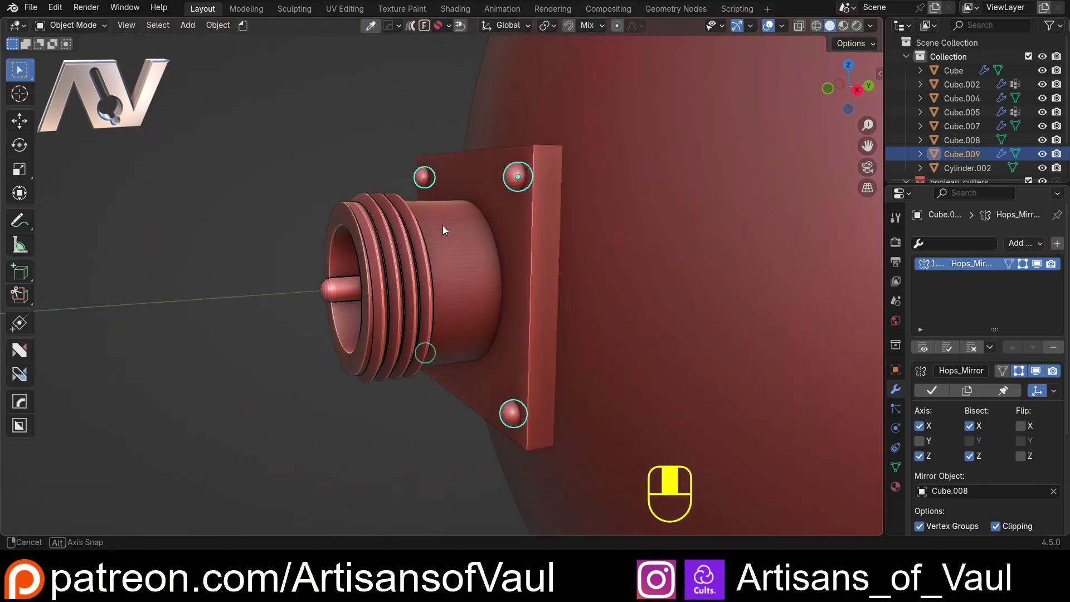
left_click(411, 245)
left_click(514, 177)
left_click(469, 202, "shift")
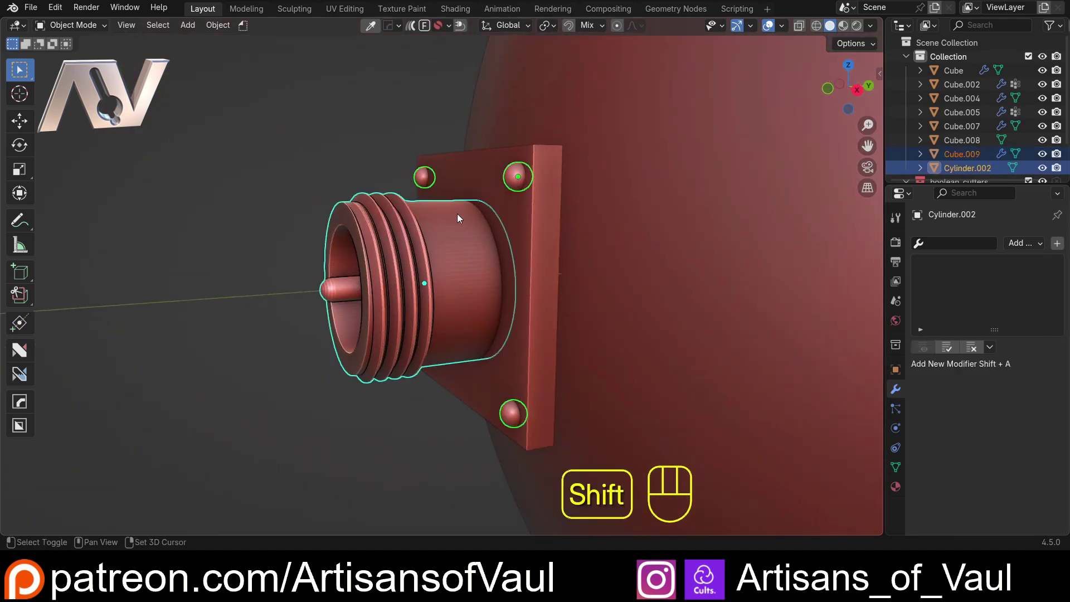
left_click(481, 176, "shift")
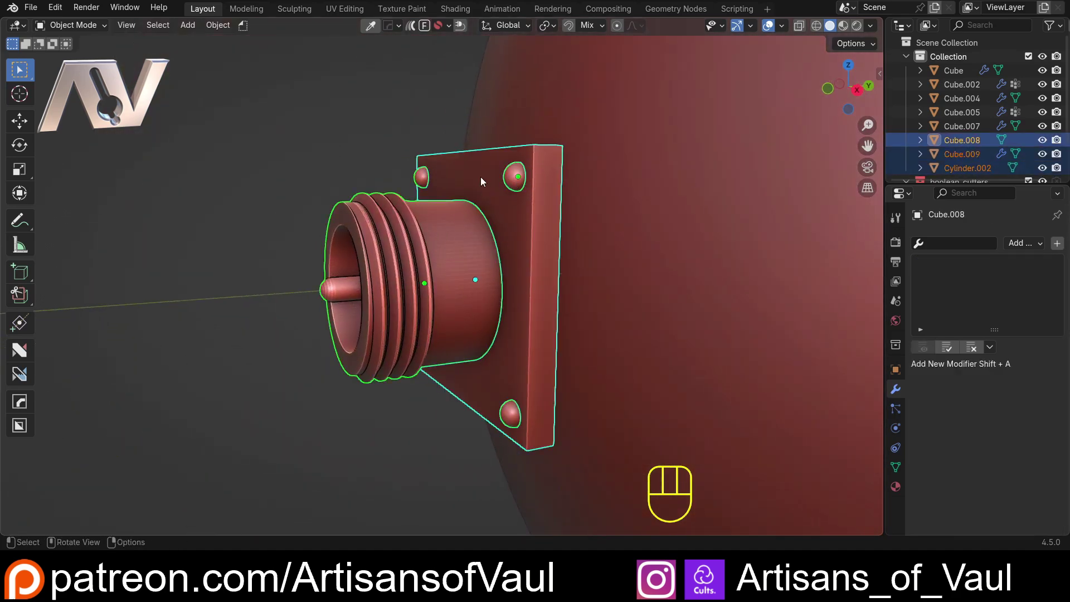
key("ctrl+KP_Add")
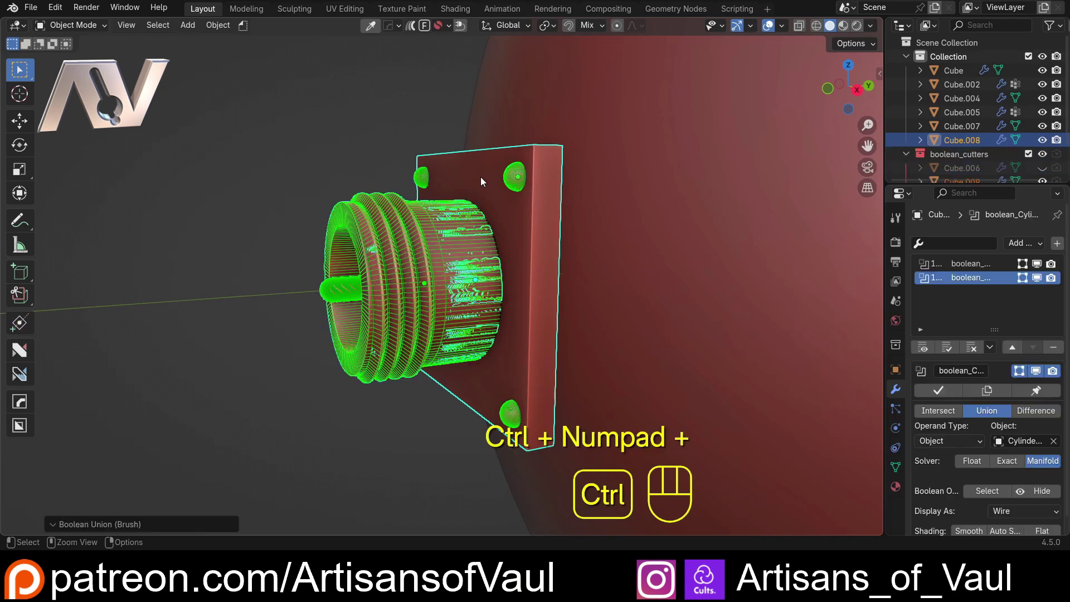
- Hide the rivet and threaded cylinder cutter objects of the third connector
left_click(518, 187)
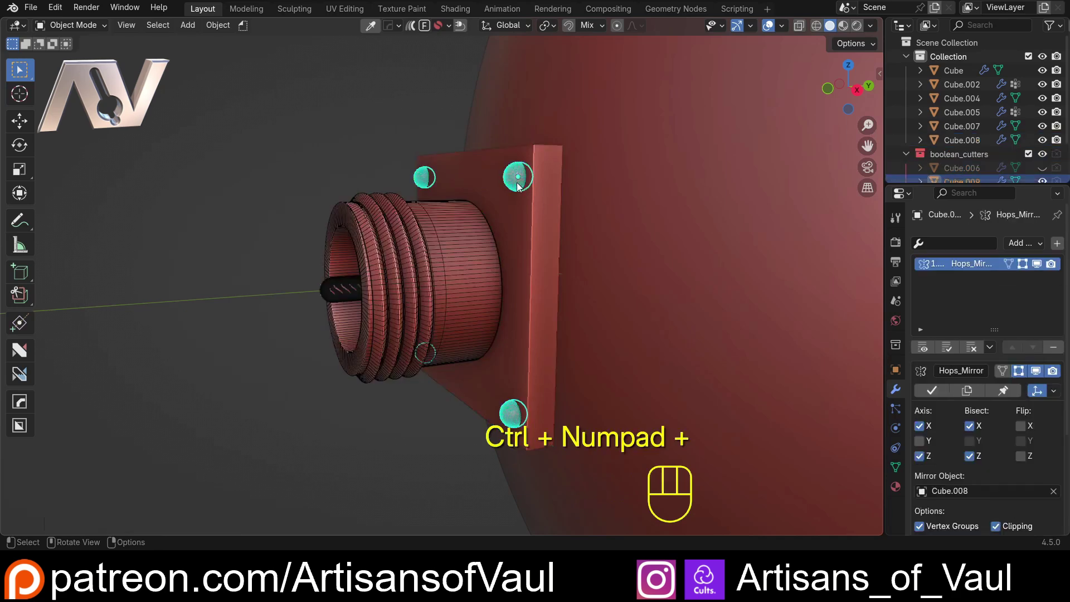
key("h")
left_click(420, 266)
key("h")
- Add the experimental Conform Object modifier to the third connector, with the third sphere as its target
left_click(536, 210)
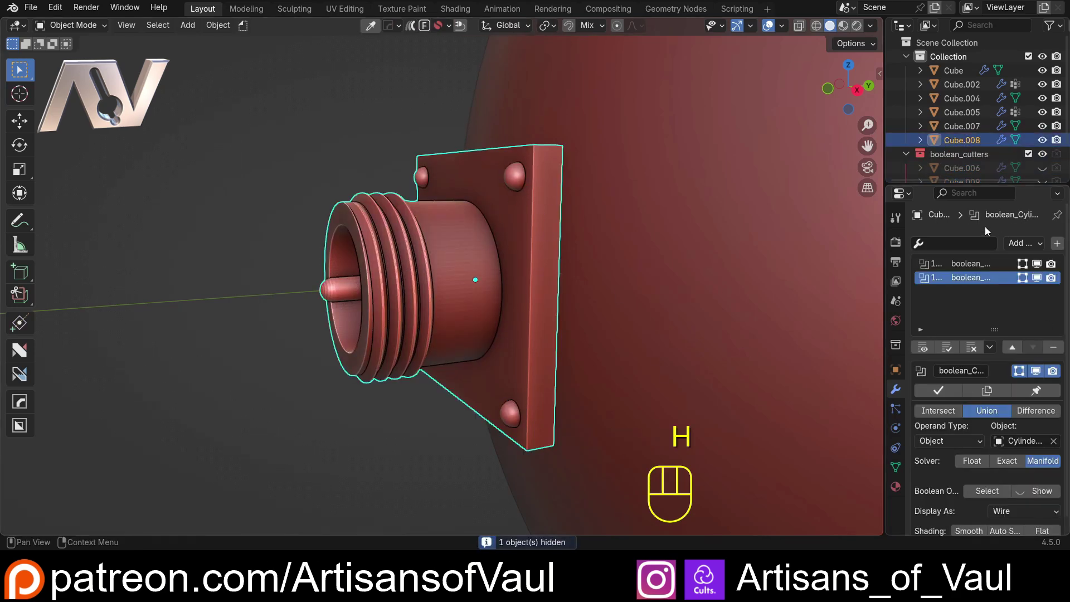
left_click(611, 124, "shift")
left_click(414, 25)
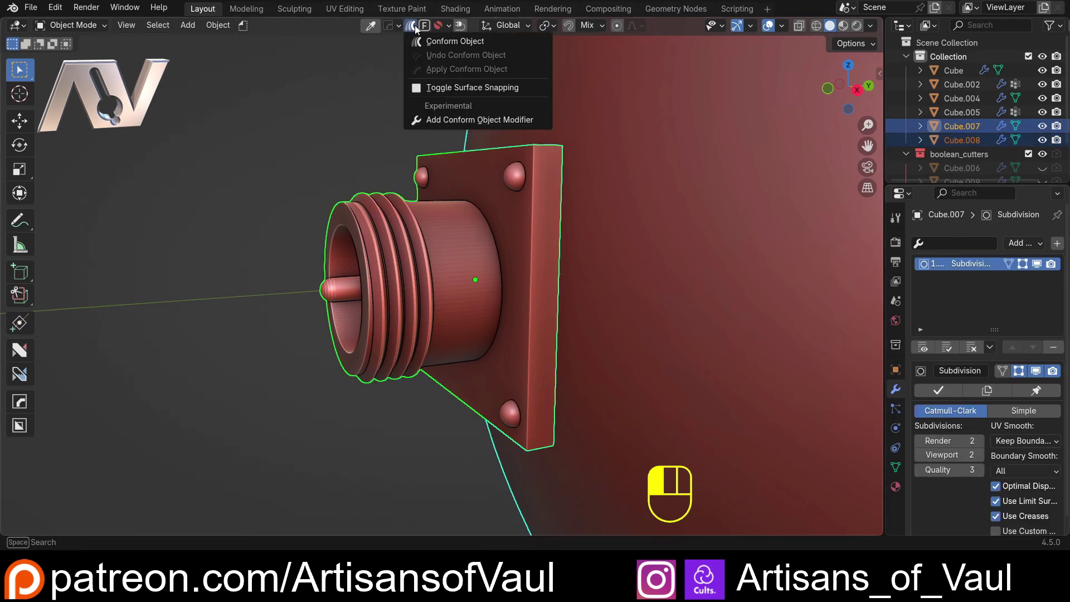
left_click(496, 121)
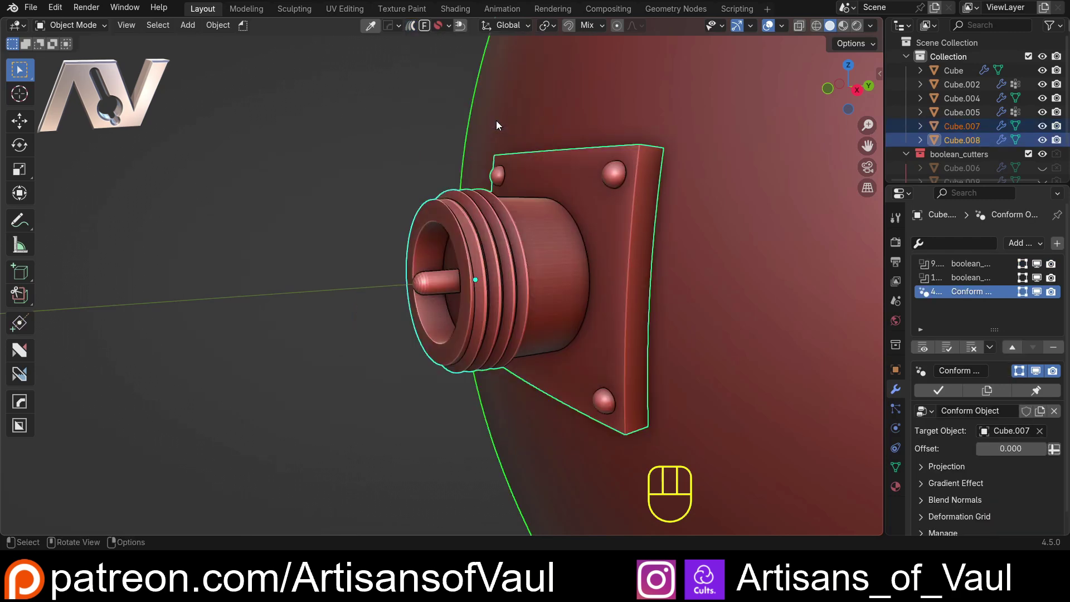
- Expand the Conform Object modifier's Gradient Effect settings, widen the properties area, and set the gradient's End to 0.310
mouse_move(518, 223)
middle_mouse_down()
mouse_move(557, 227)
mouse_move(480, 229)
mouse_move(510, 228)
middle_mouse_up()
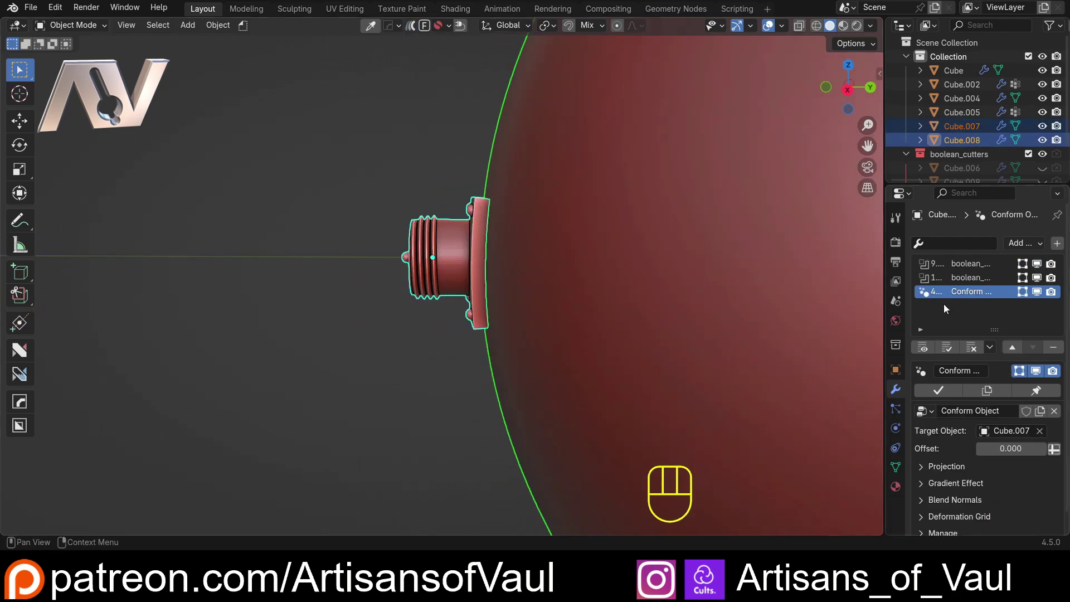
scroll(986, 401, "down", 1)
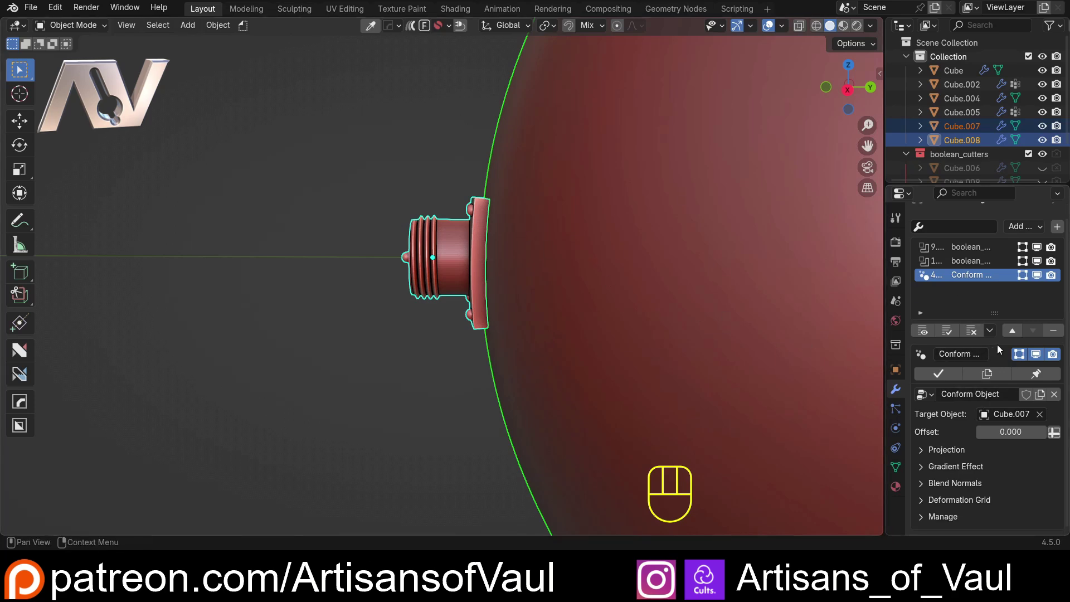
scroll(800, 374, "up", 3)
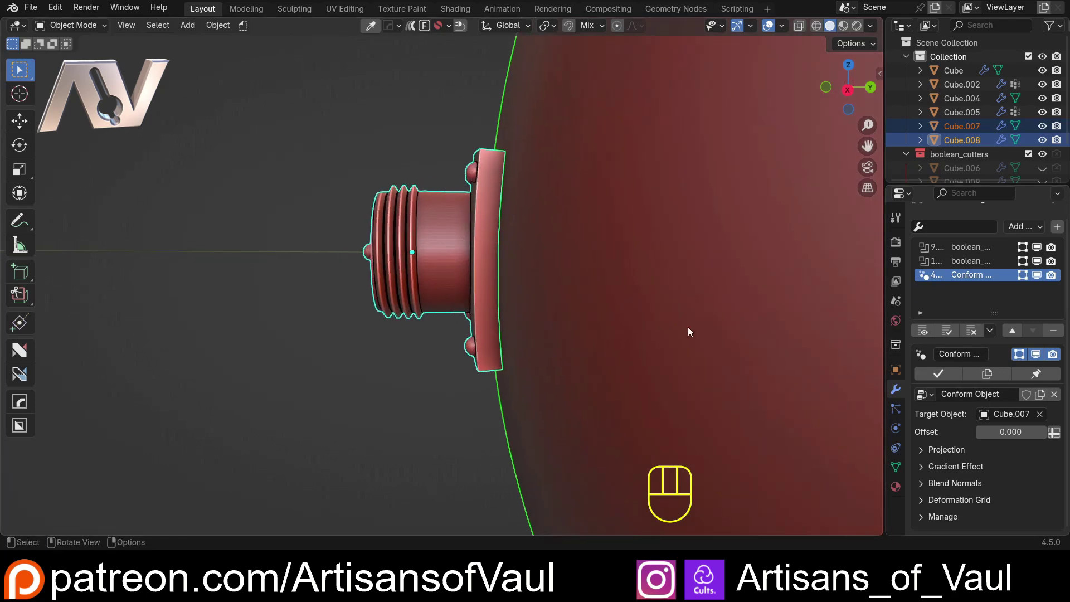
left_click(925, 466)
left_click_drag(885, 465, 796, 450)
scroll(919, 435, "down", 2)
left_click_drag(1001, 464, 972, 465)
middle_click_drag(474, 312, 541, 336, "shift")
scroll(523, 336, "up", 2)
scroll(542, 336, "up", 2)
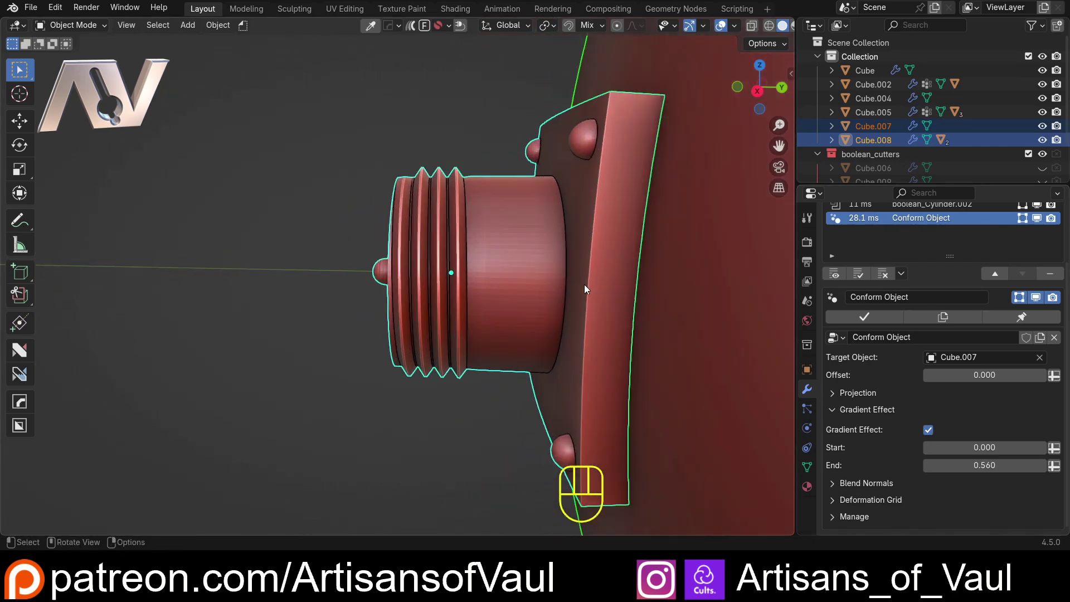
mouse_move(1000, 464)
left_mouse_down()
mouse_move(1028, 465)
mouse_move(984, 465)
left_mouse_up()
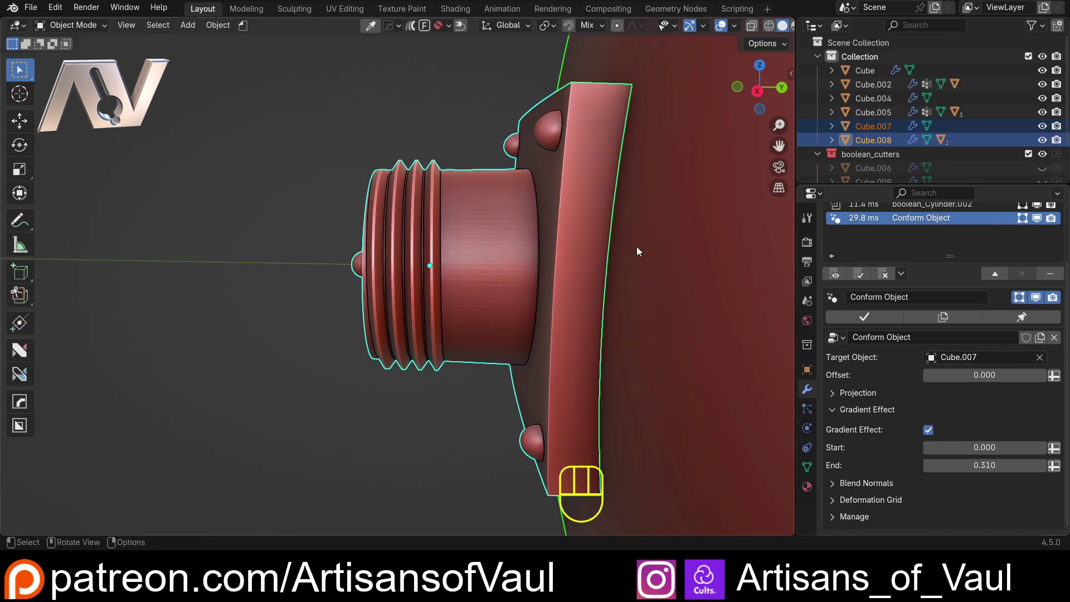
- Select only the third connector and move it about 0.77 upward along the Z axis over the sphere
middle_click_drag(636, 246, 418, 337)
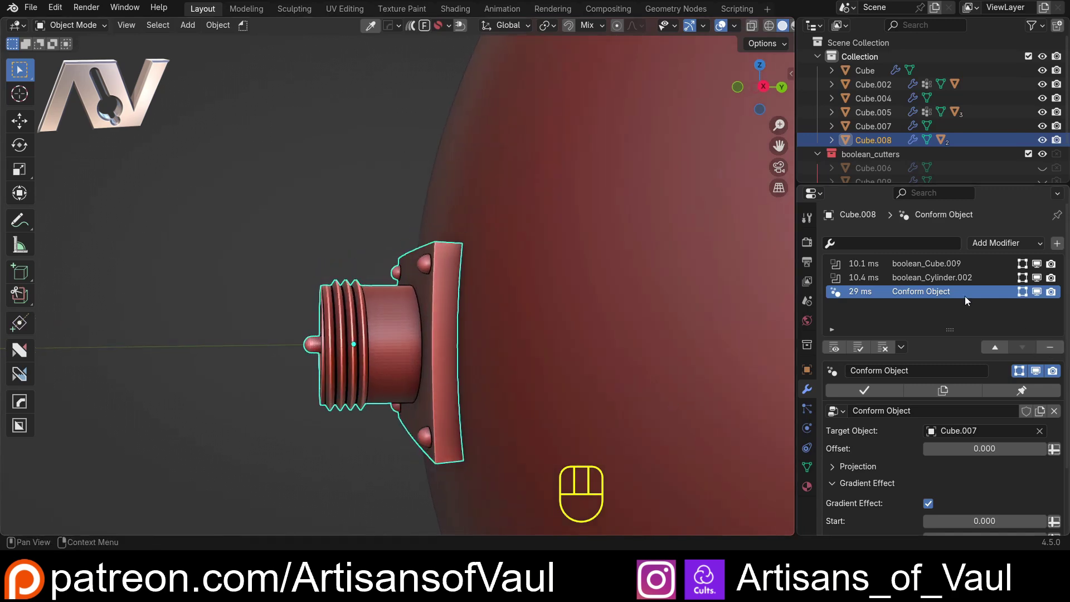
scroll(390, 286, "down", 2)
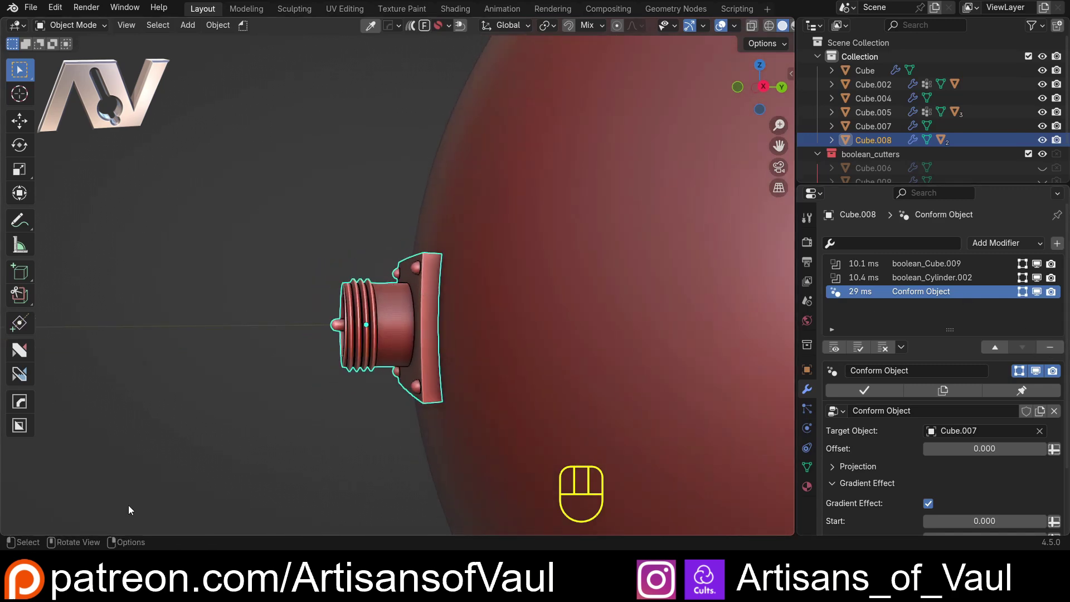
scroll(975, 424, "down", 3)
scroll(391, 285, "up", 3)
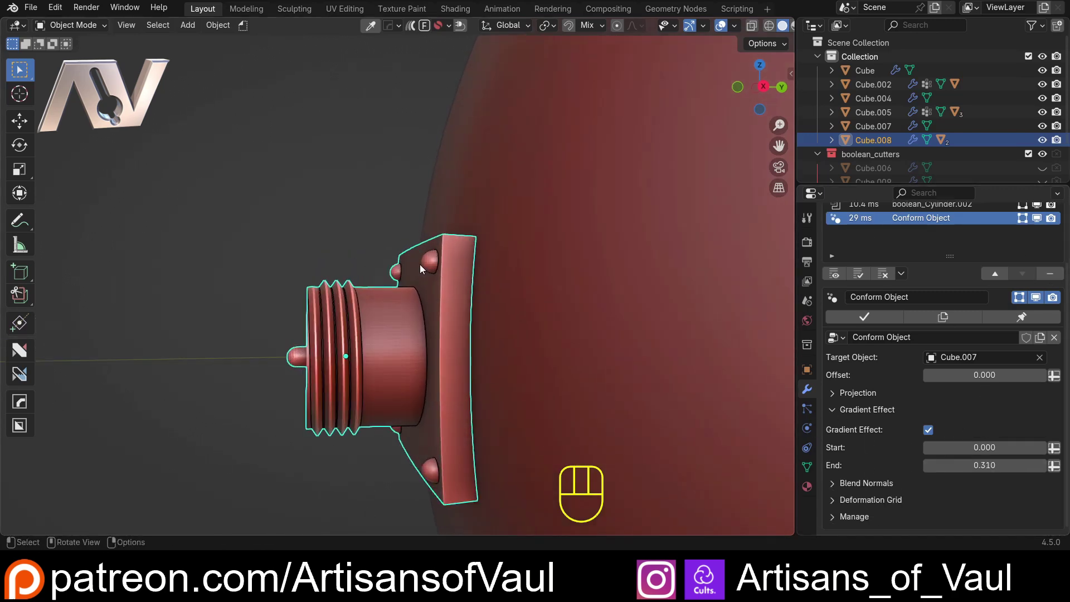
middle_click_drag(450, 267, 441, 270, "shift")
key("g")
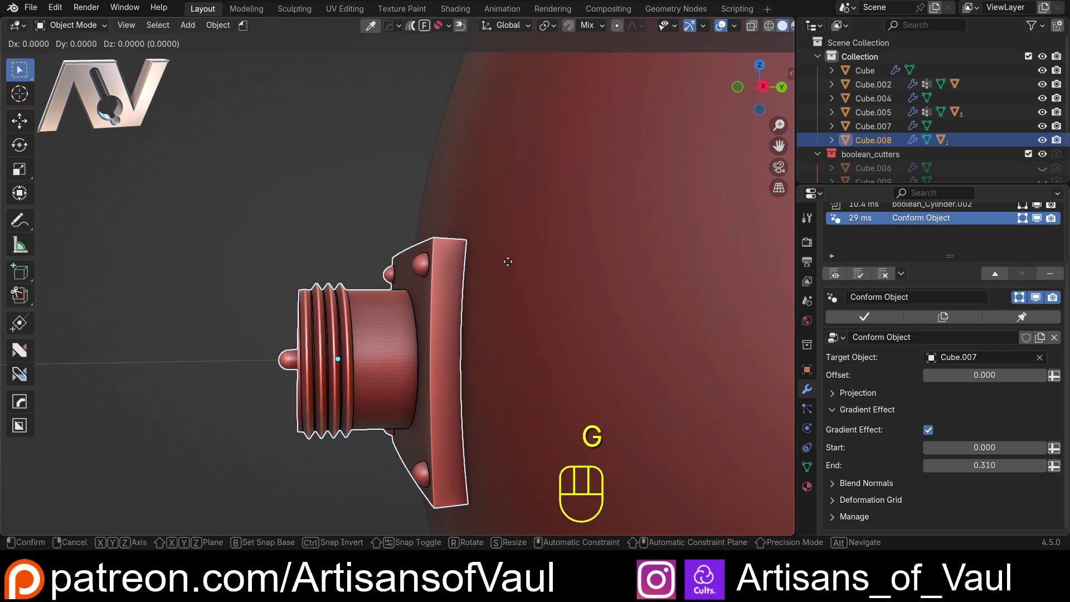
key("z")
left_click(523, 188)
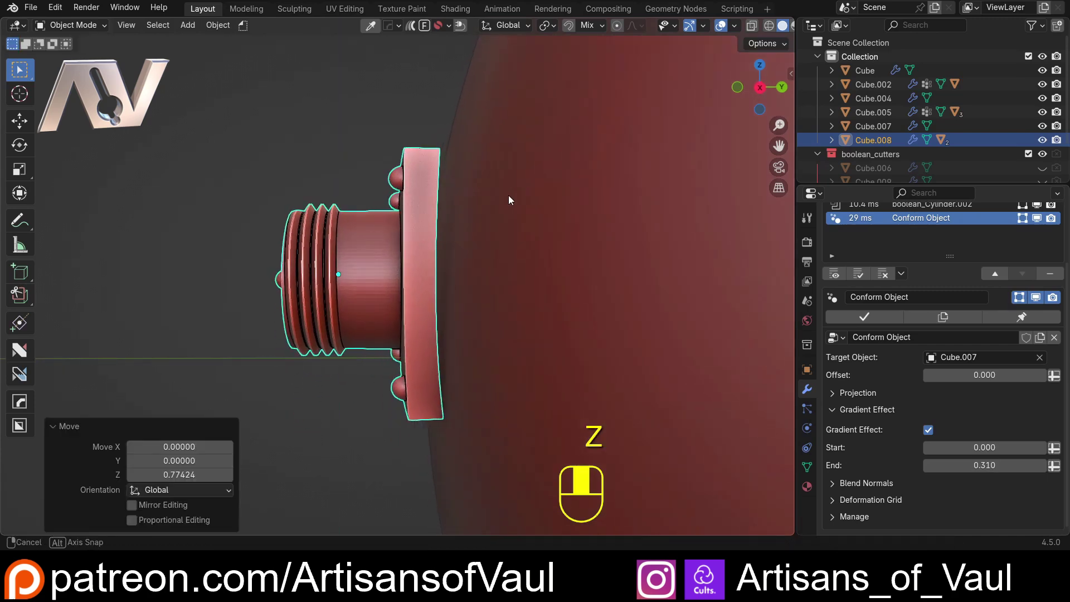
- Rotate the third connector by about -4.16° in the opposite side view to follow the sphere's curve
left_click(738, 89)
left_click(764, 85)
middle_click_drag(426, 226, 604, 225, "shift")
key("r")
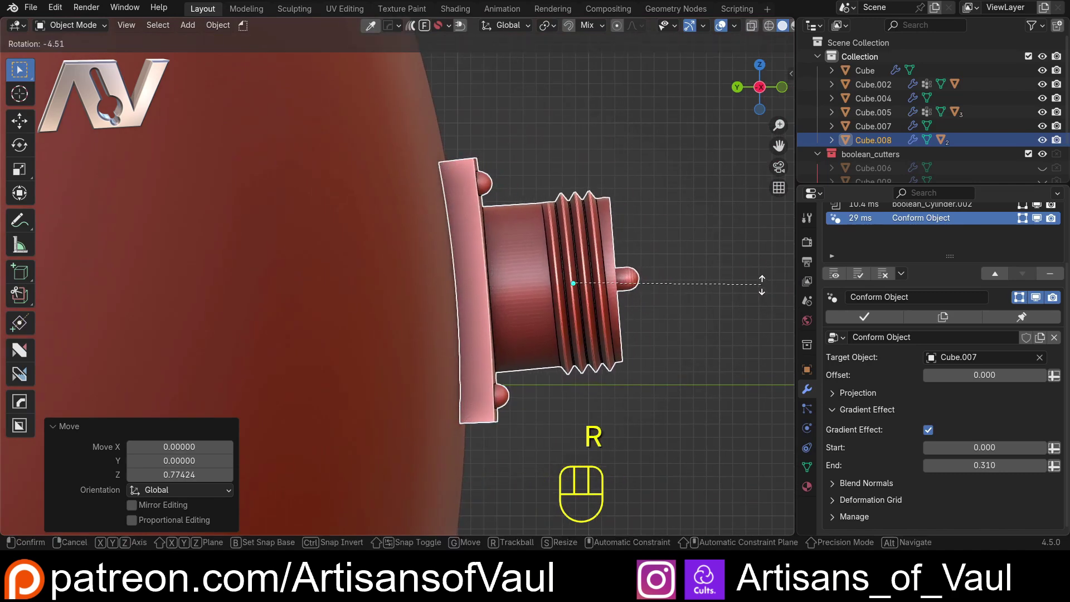
left_click(760, 285)
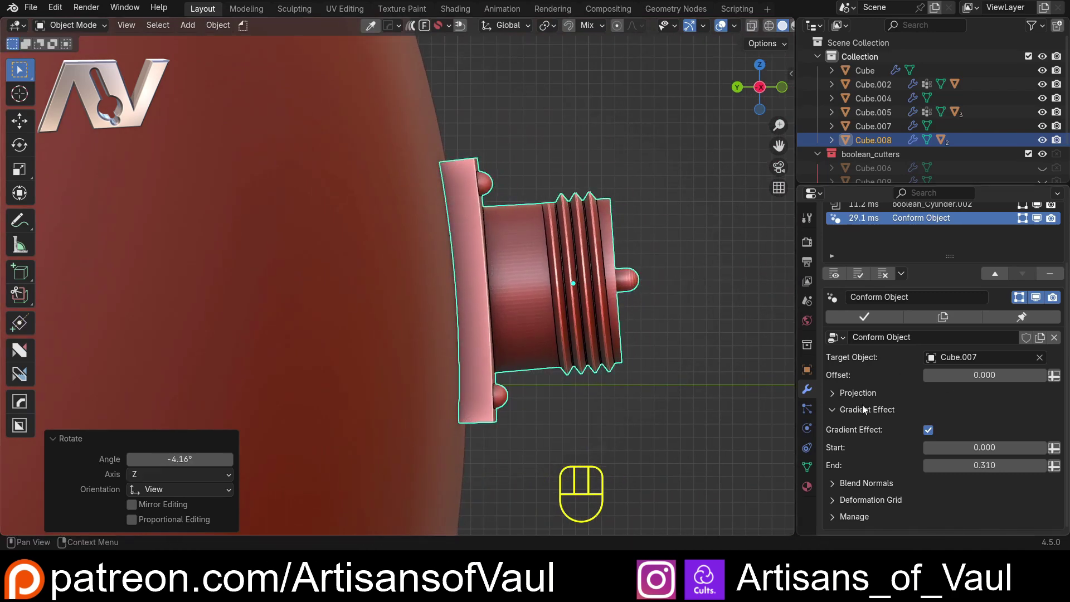
- Set the third connector's Conform Object modifier Offset to -0.060 and check how its plate meets the sphere
left_click_drag(985, 374, 962, 375)
scroll(622, 199, "down", 2)
scroll(622, 199, "down", 3)
left_click(622, 199)
middle_click_drag(622, 199, 513, 270)
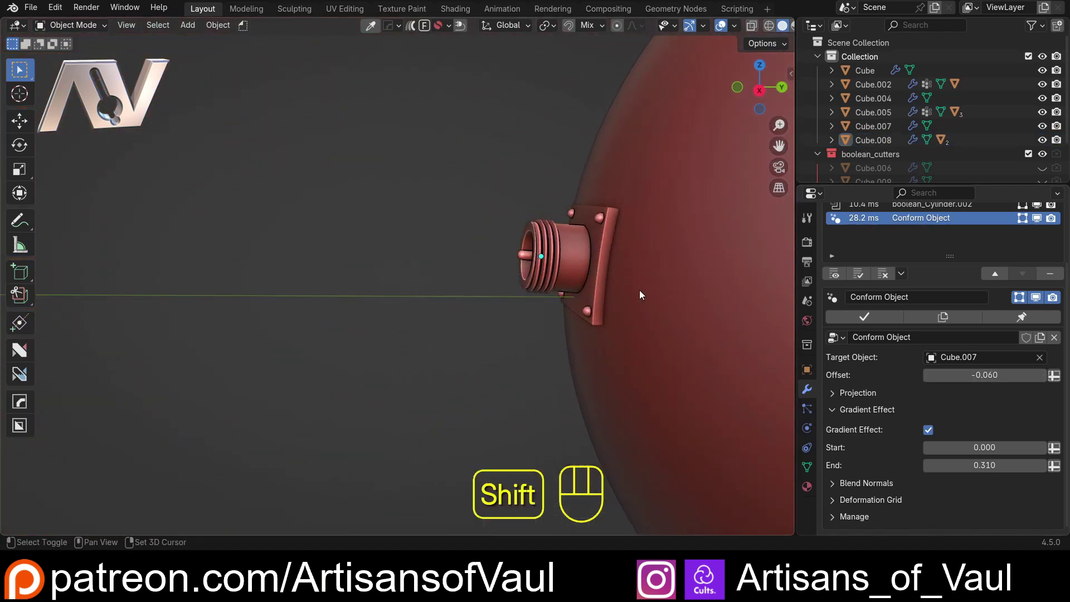
middle_click_drag(630, 293, 559, 212)
scroll(389, 253, "up", 9)
middle_click_drag(389, 252, 416, 249)
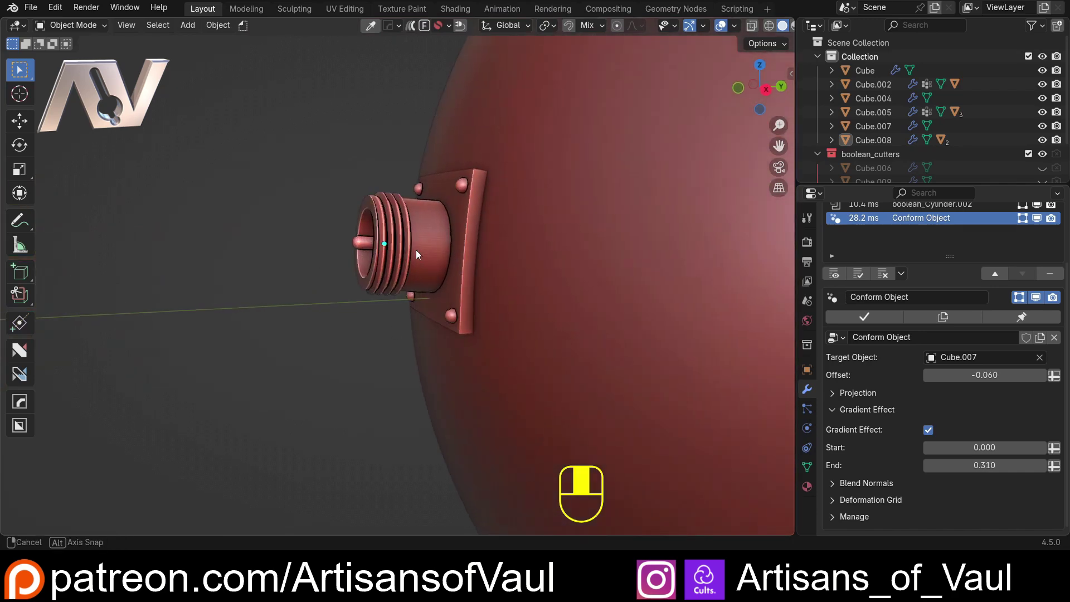
- Inspect the third connector and its modifier stack, and show the settings of the boolean_Cube.009 modifier
left_click(369, 257)
scroll(369, 256, "up", 4)
scroll(914, 324, "up", 3)
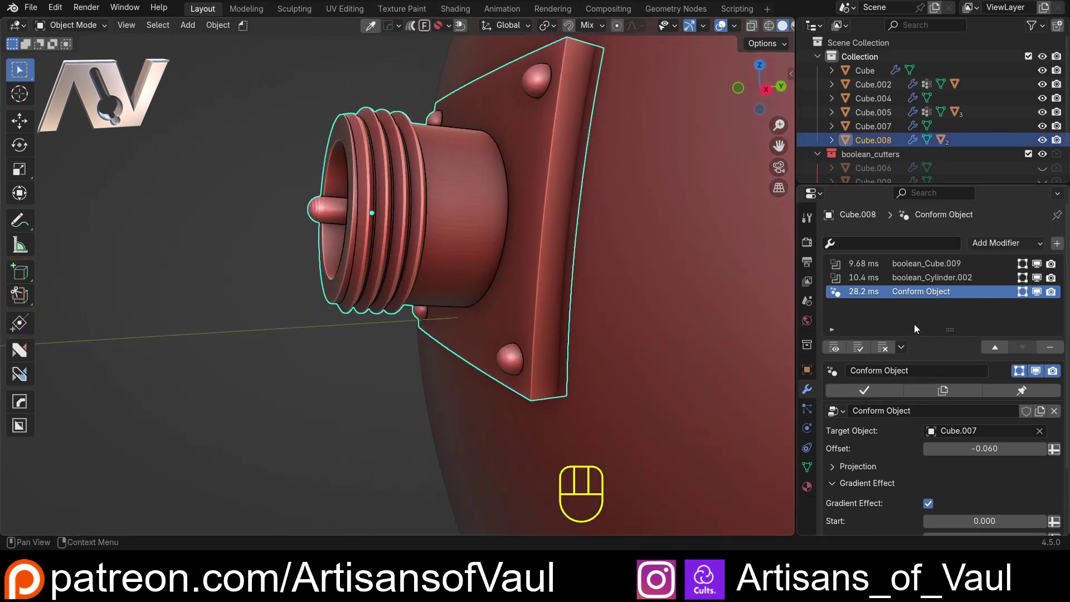
scroll(389, 316, "down", 6)
middle_click_drag(389, 316, 406, 336)
scroll(370, 314, "up", 4)
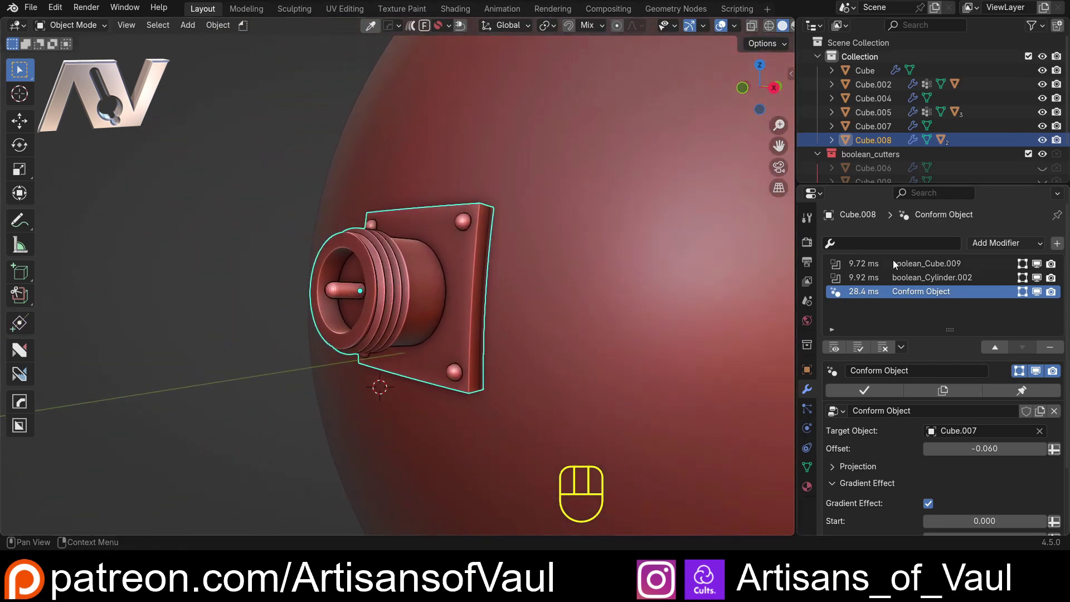
scroll(411, 278, "up", 2)
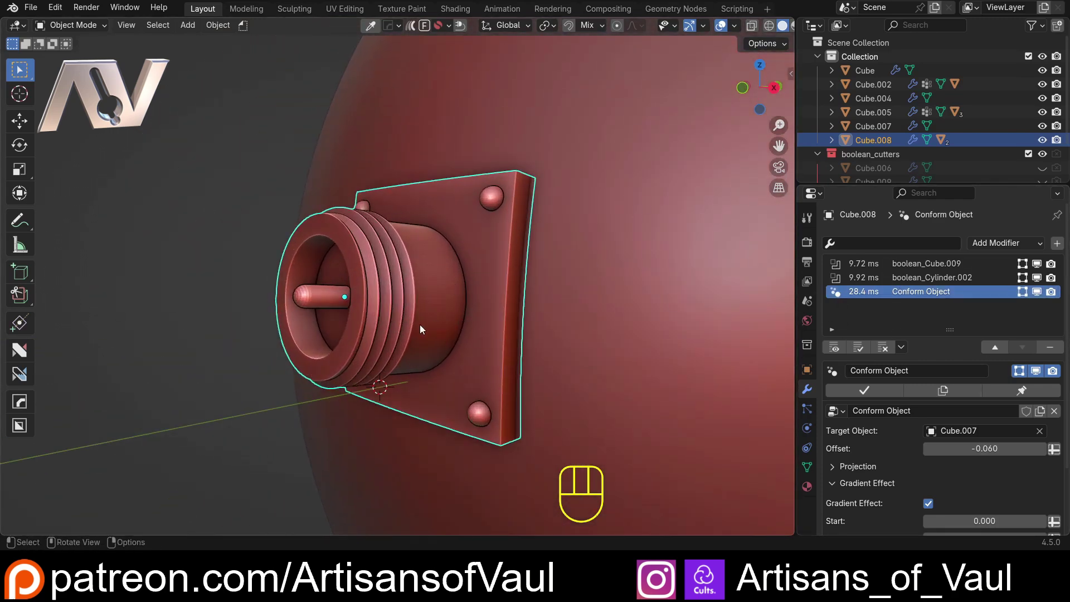
left_click(935, 266)
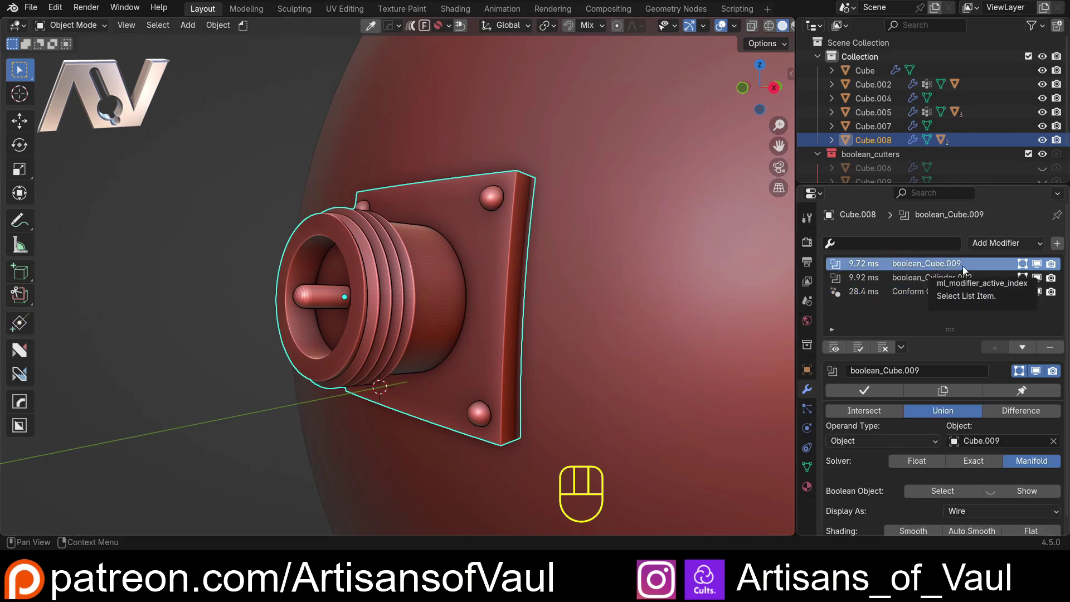
- Show the rivet cutter object used by the third connector's boolean_Cube.009 modifier in the viewport
scroll(980, 423, "down", 1)
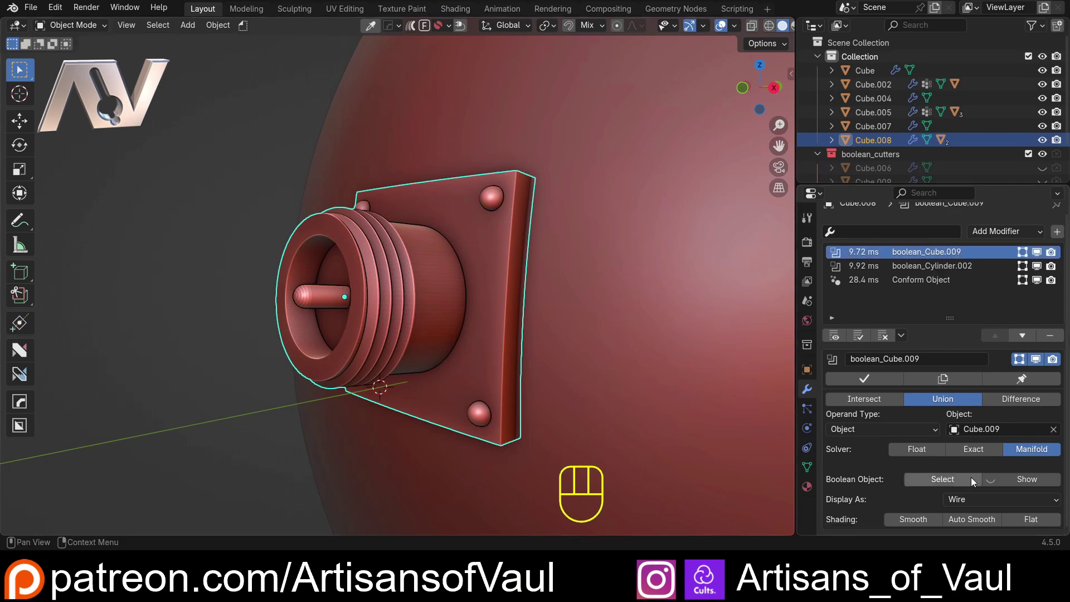
left_click(992, 480)
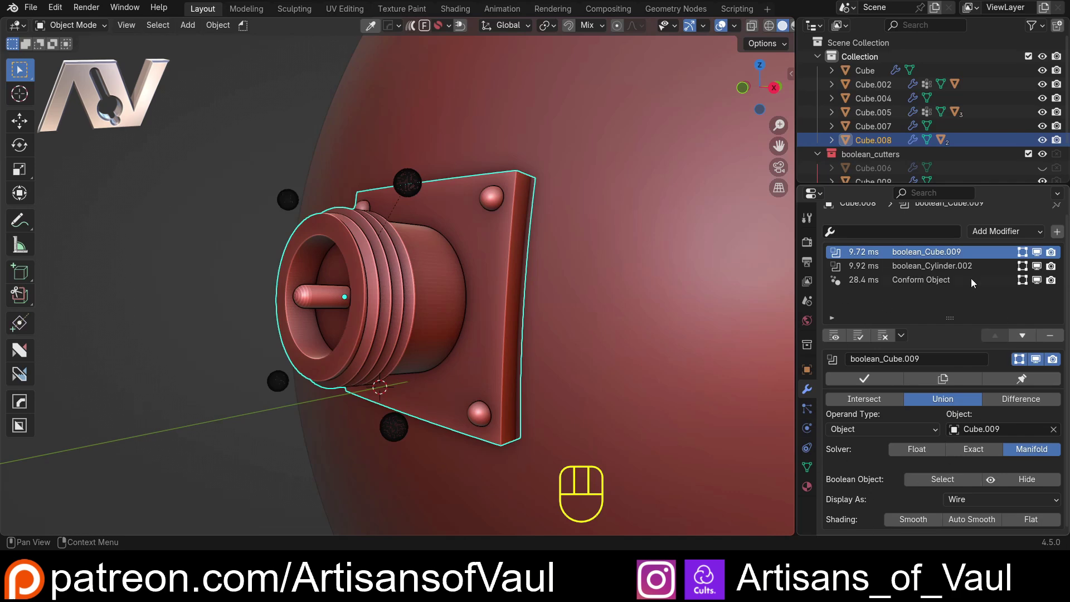
left_click(995, 484)
left_click(992, 481)
left_click(991, 481)
left_click(991, 481)
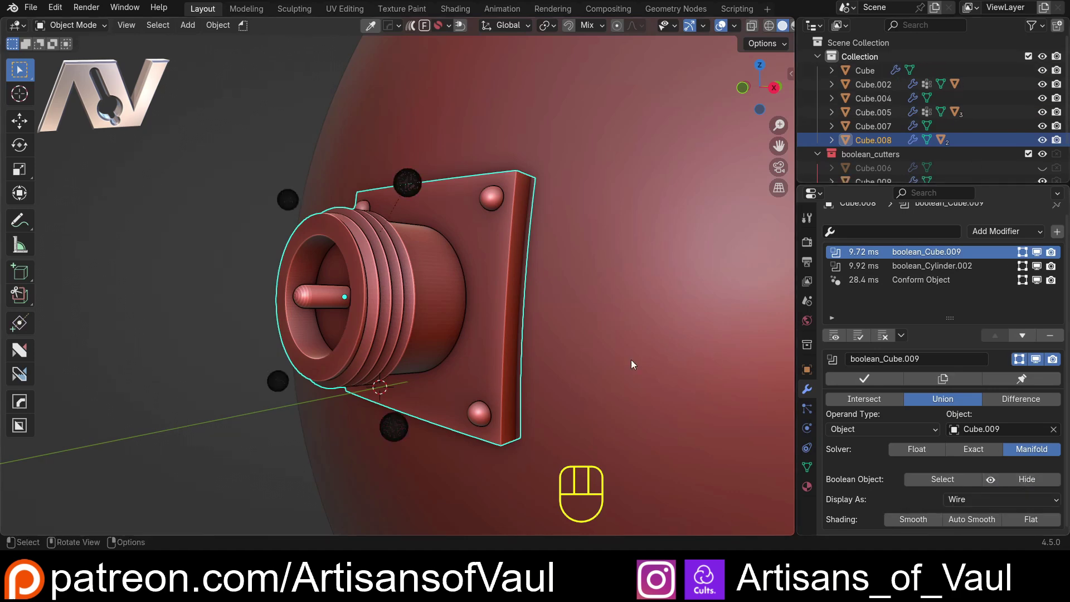
- Select only the mirrored rivet cutter and, in front view, move it about -0.103 along X and -0.091 along Z
left_click(563, 159, "shift")
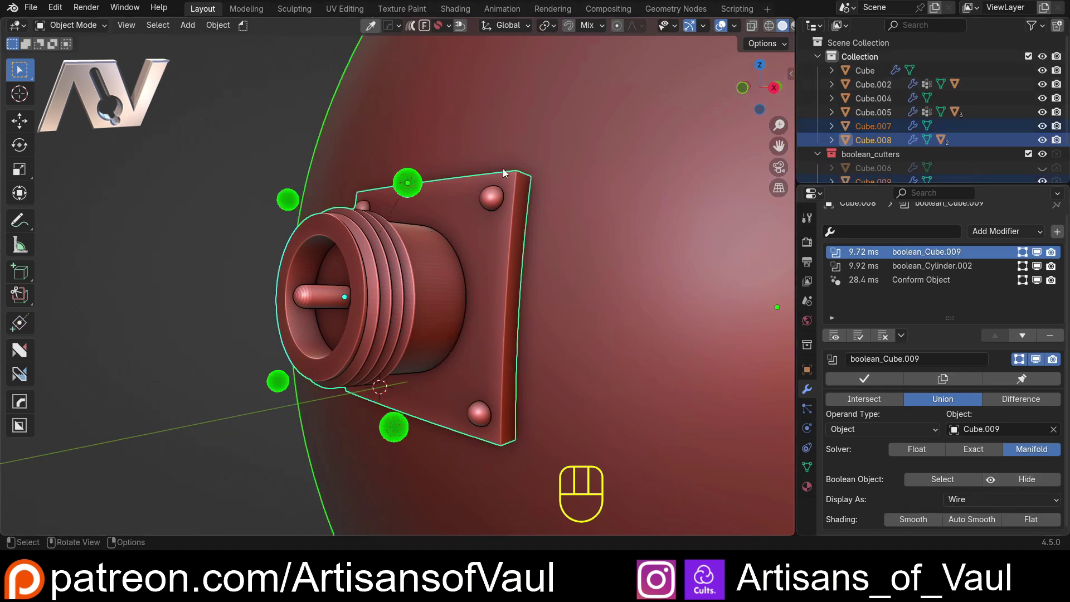
left_click(736, 92)
middle_click_drag(675, 207, 416, 236, "shift")
left_click(547, 201)
key("g")
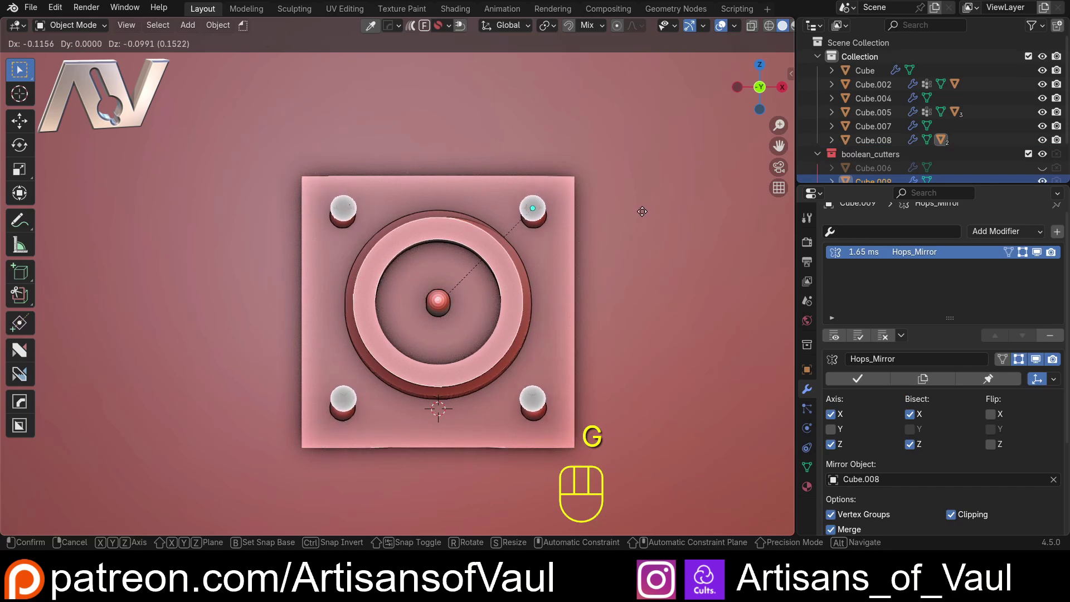
left_click(643, 210)
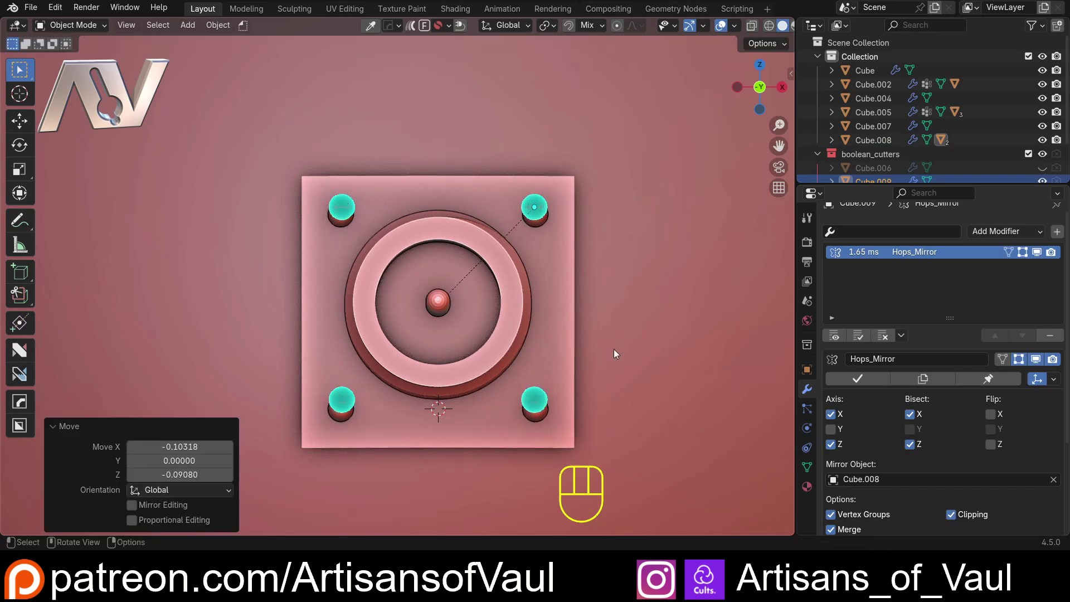
middle_click_drag(614, 349, 603, 254)
key("g")
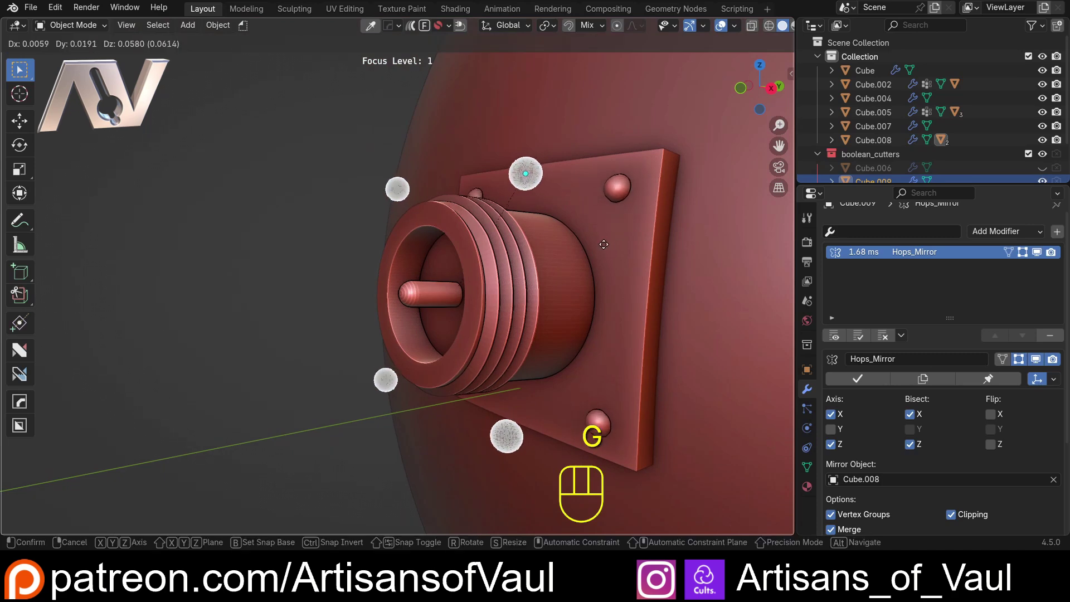
key("Escape")
- Hide the rivet cutter object so only the connector and sphere remain in view
scroll(533, 272, "down", 4)
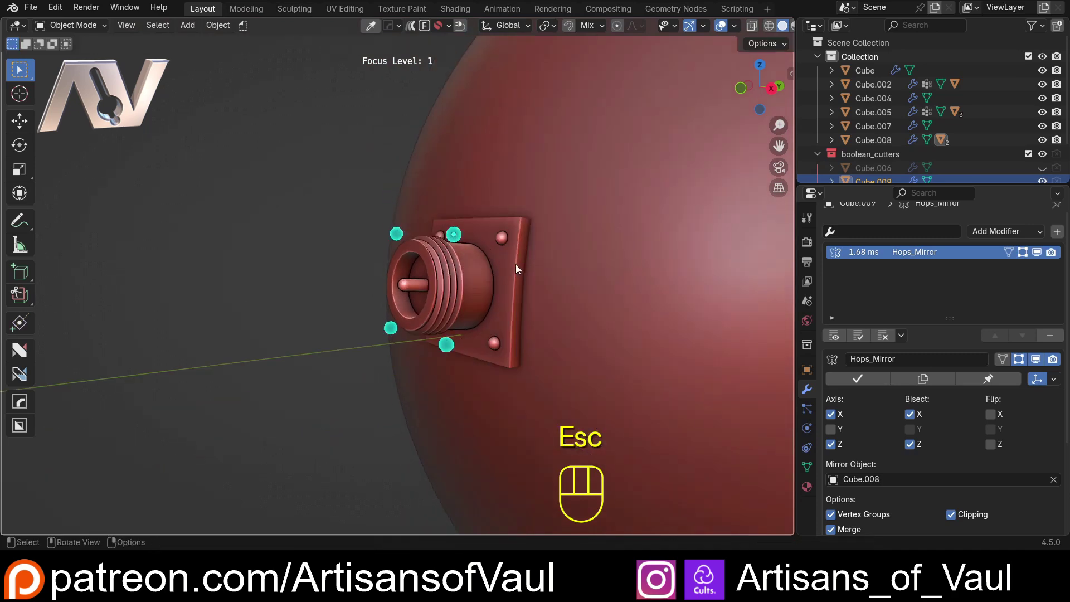
middle_click_drag(490, 273, 466, 262)
key("h")
scroll(501, 255, "up", 4)
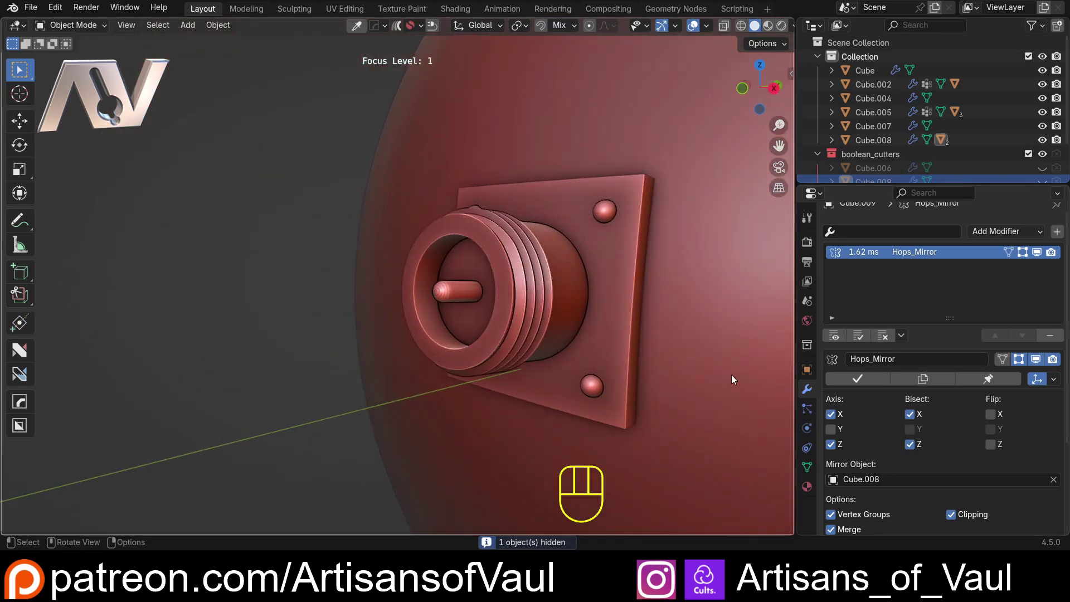
- Select the third connector, examine its curved plate and rivets from the side, and clear the selection
middle_click_drag(600, 283, 410, 257)
left_click(542, 158)
scroll(467, 251, "down", 2)
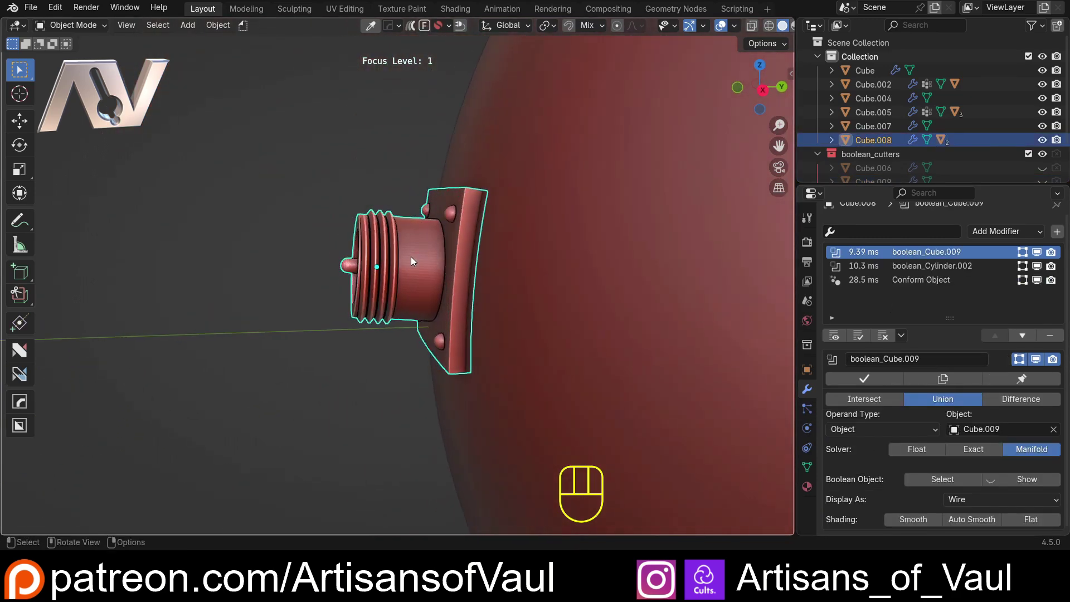
scroll(273, 167, "up", 3)
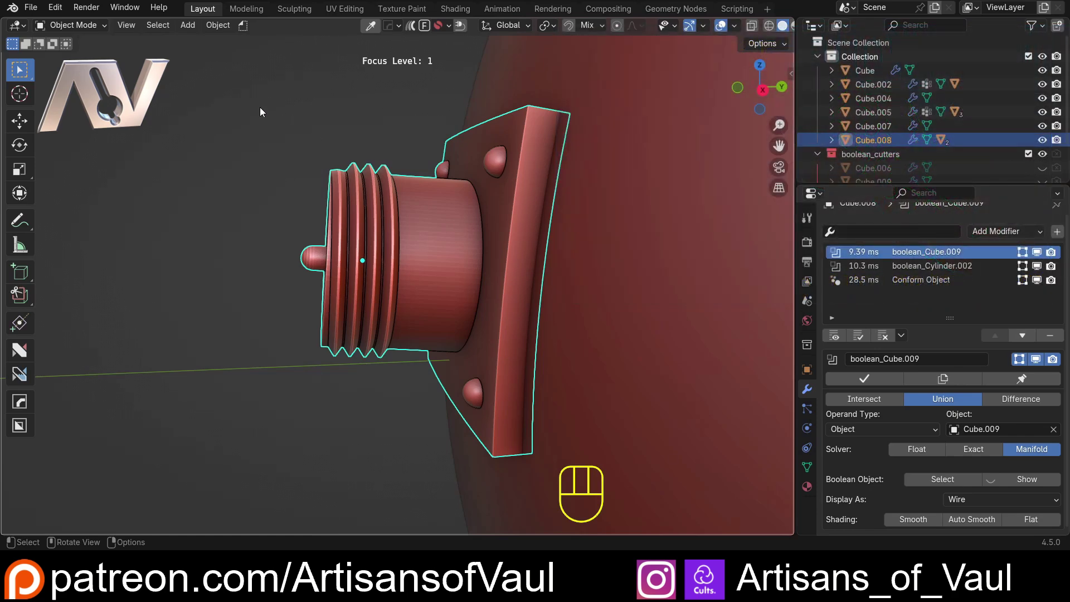
left_click(247, 278)
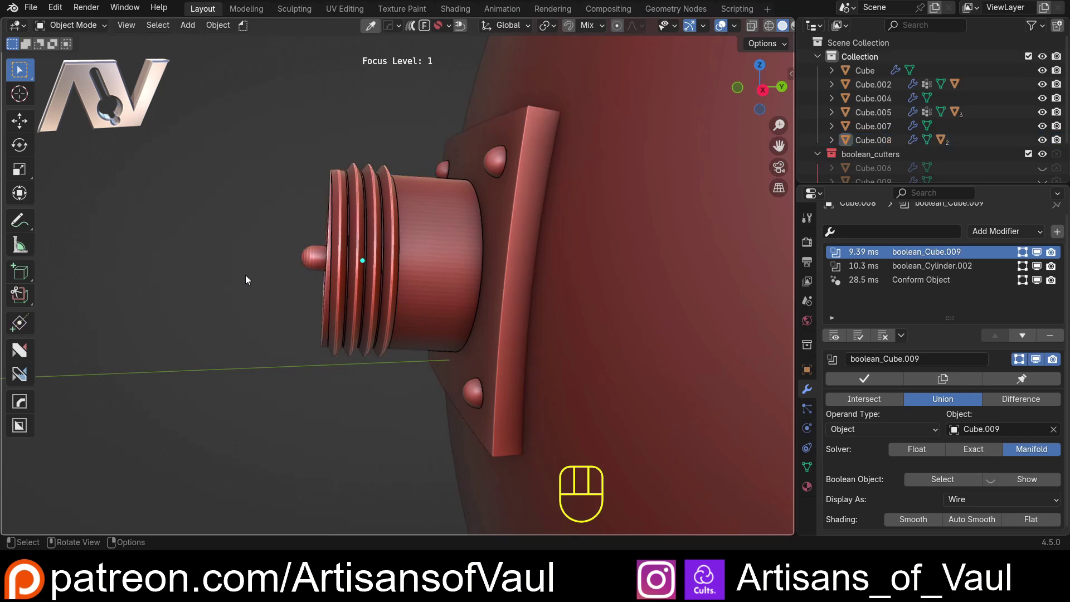